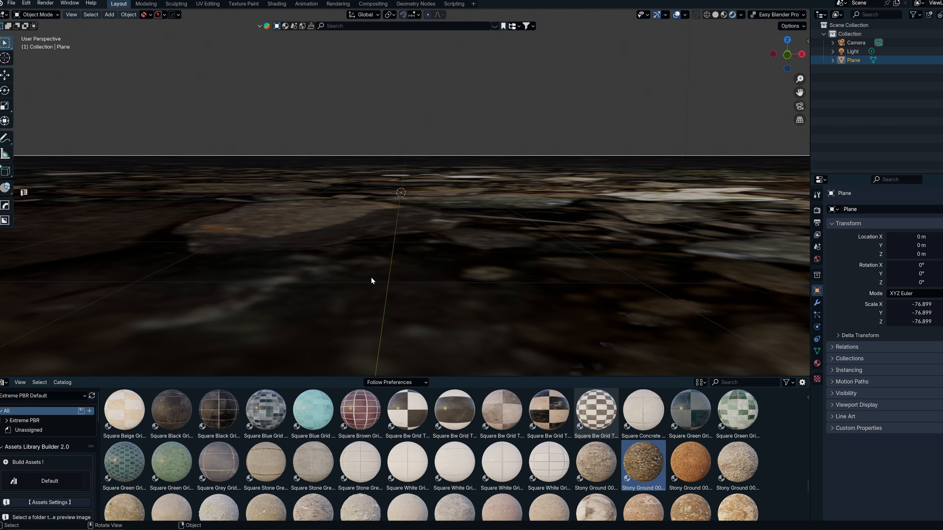
Add a HardOps Subdivision modifier to the ground plane and set its Sub-d Level to 2
mouse_move(371, 278)
middle_down()
mouse_move(386, 276)
mouse_move(378, 274)
middle_up()
right_click(377, 274)
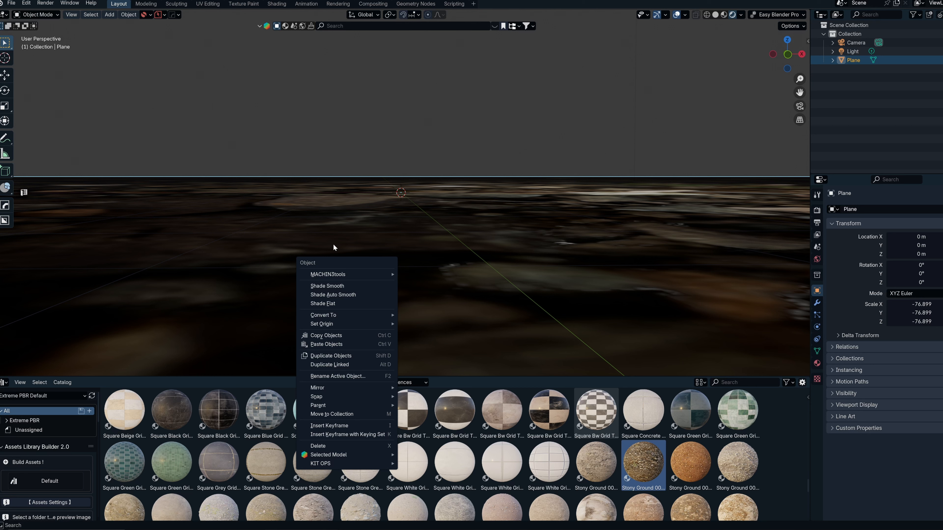
right_click(324, 216)
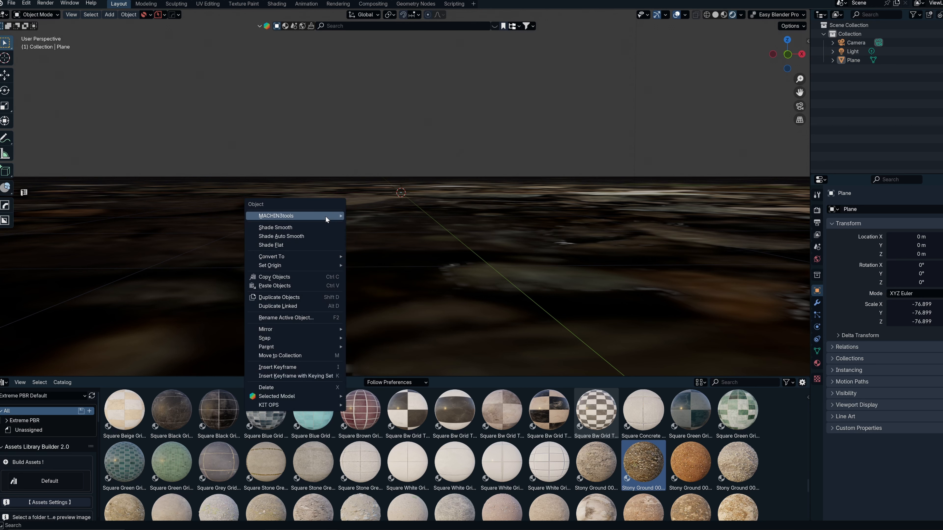
click(409, 332)
key(q)
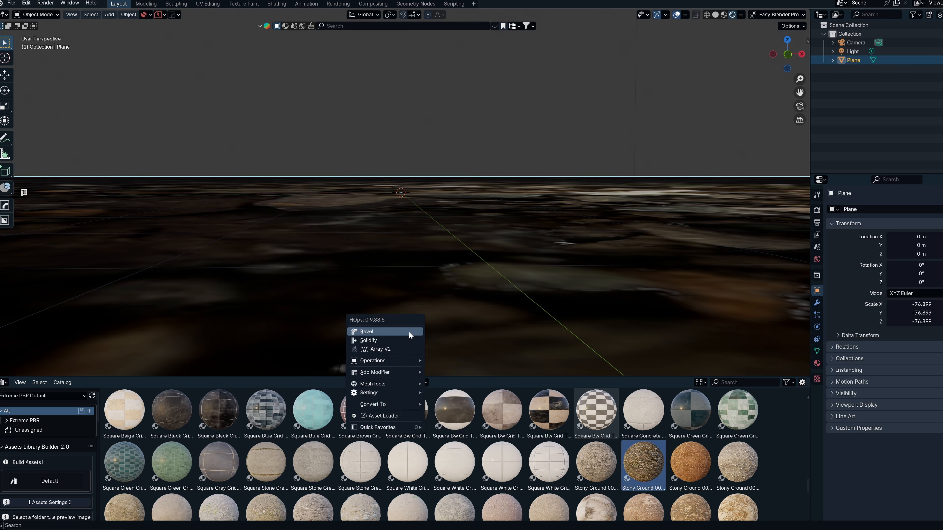
mouse_move(399, 362)
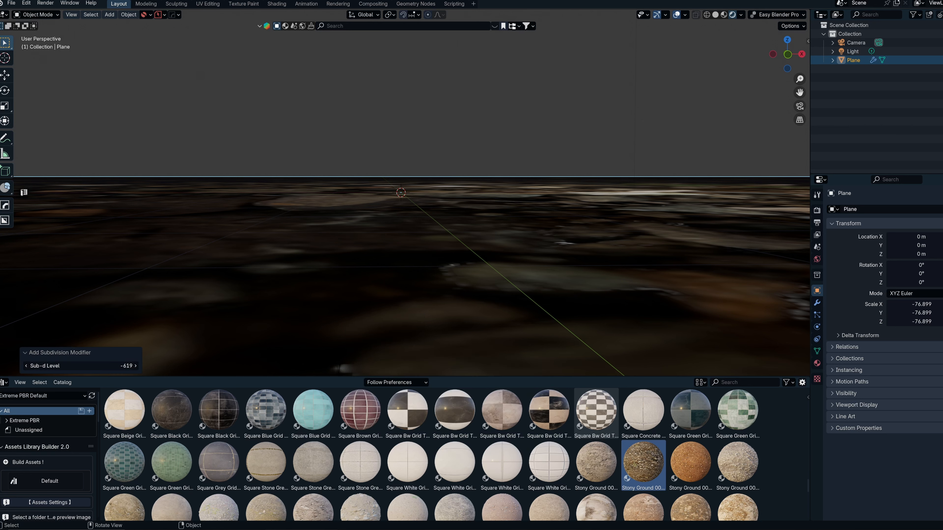
drag(127, 366, 127, 368)
click(128, 369)
key(Return)
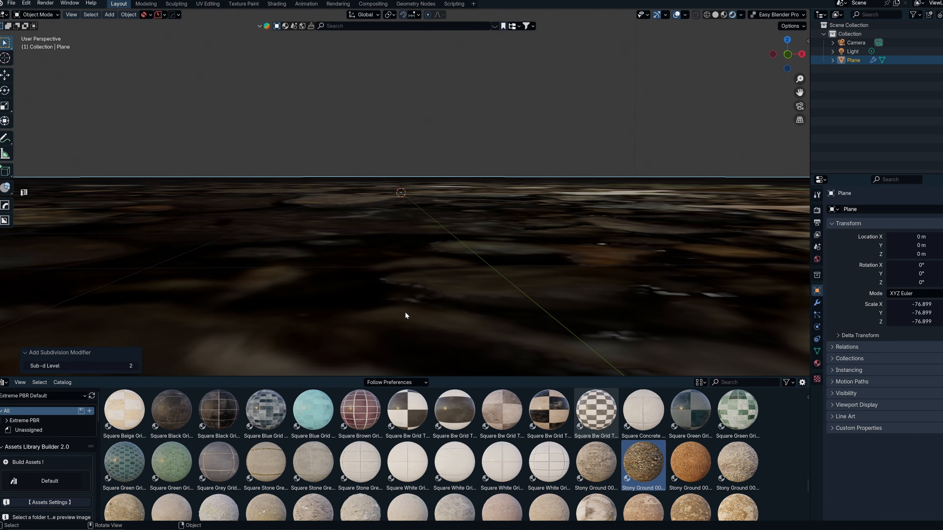
Switch the lower area to the Shader Editor and bring the Mapping node of the stony ground material into view
mouse_move(406, 314)
middle_down()
mouse_move(326, 334)
mouse_move(400, 337)
mouse_move(403, 295)
middle_up()
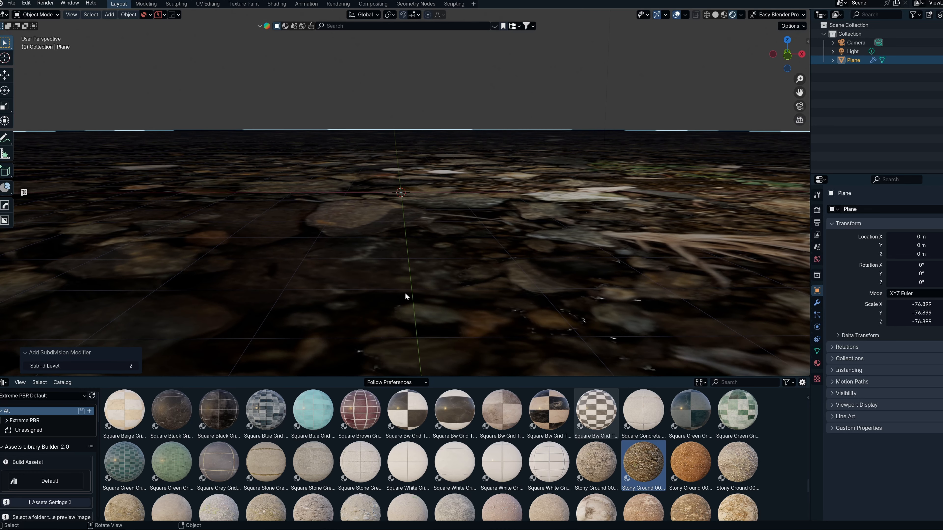
scroll(405, 293, up, 1)
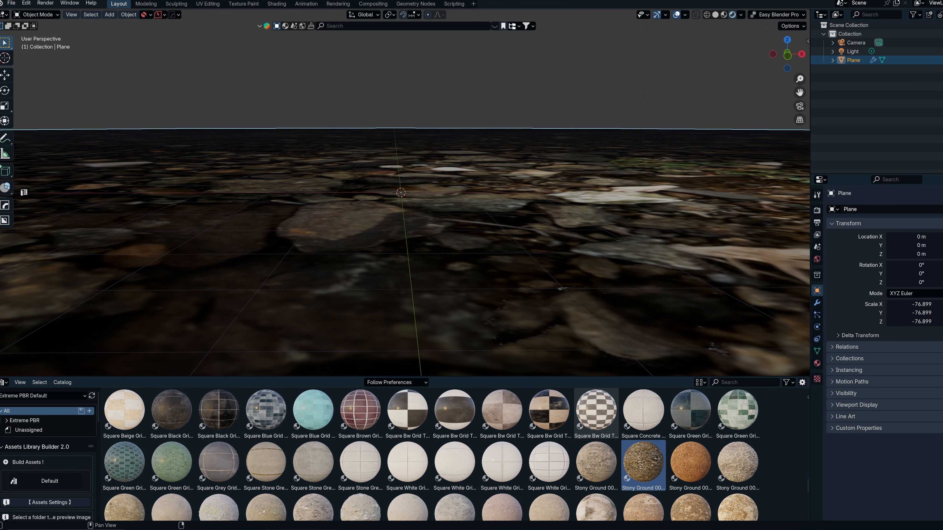
click(4, 382)
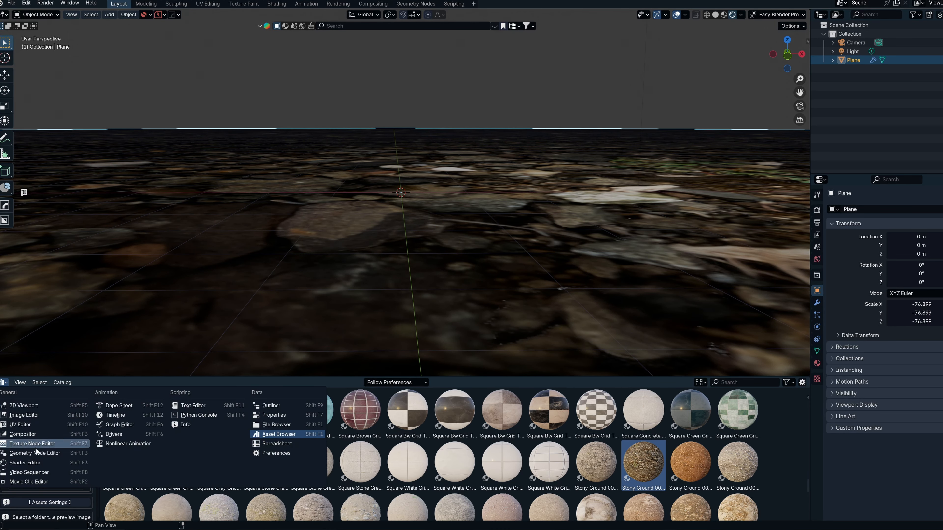
click(22, 465)
scroll(285, 448, up, 6)
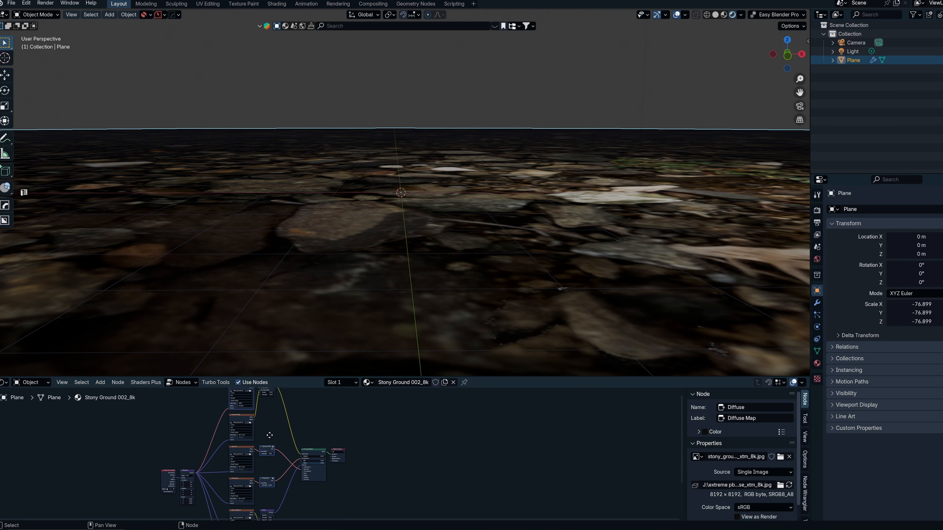
middle_drag(26, 502, 179, 488)
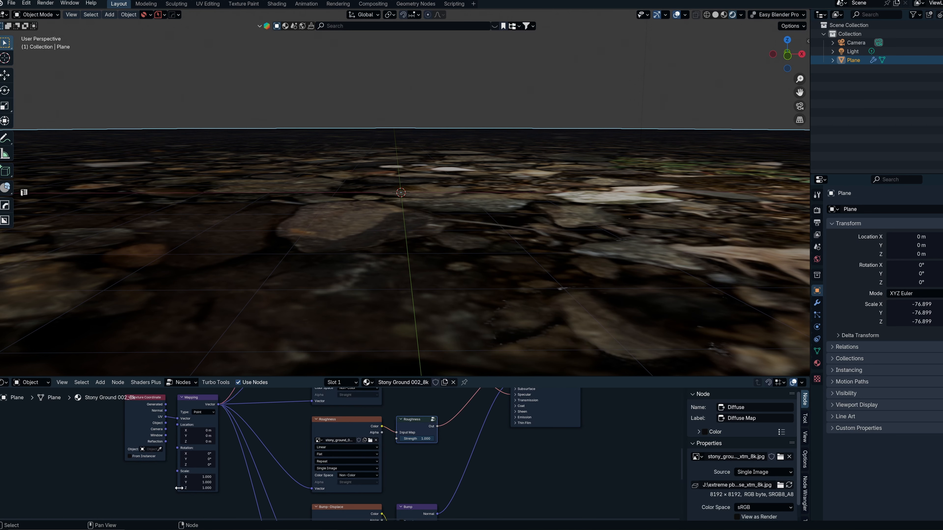
Try a scale of 8 on X, Y and Z in the stony ground material's Mapping node
key(Return)
click(205, 483)
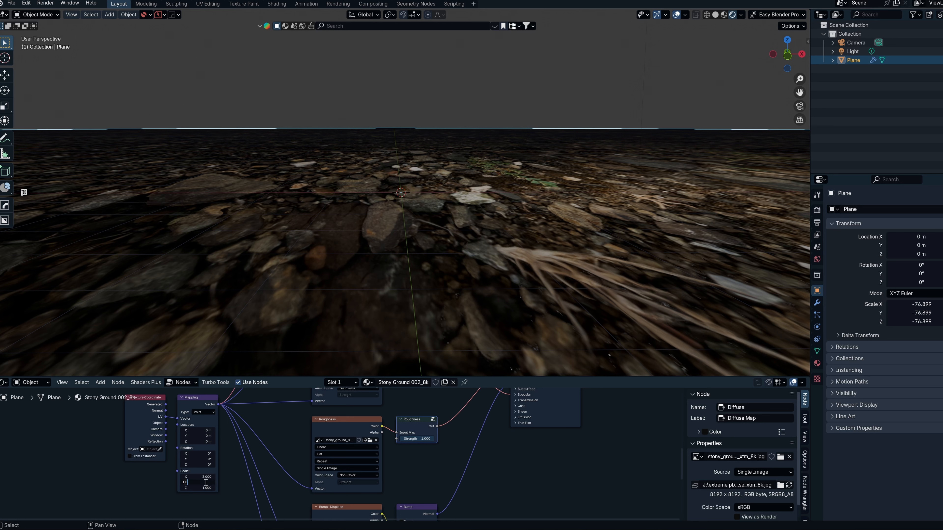
text(3)
key(Return)
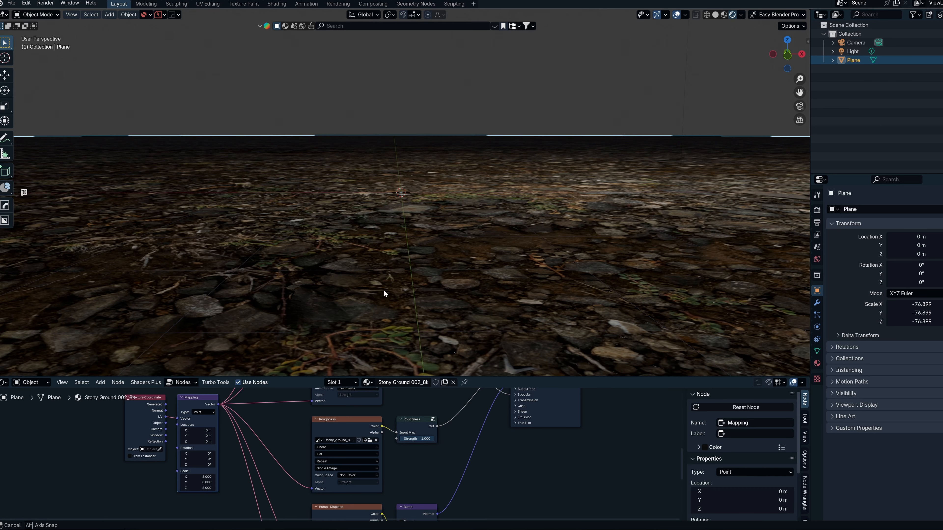
middle_drag(384, 290, 384, 288)
Set the Mapping node's X, Y and Z scale to 11 for a finer ground texture
click(207, 477)
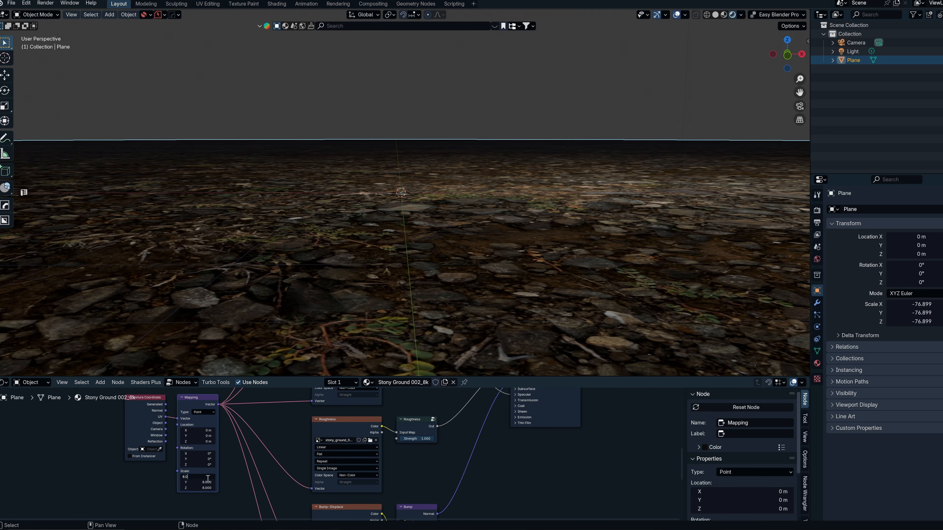
text(11)
key(Return)
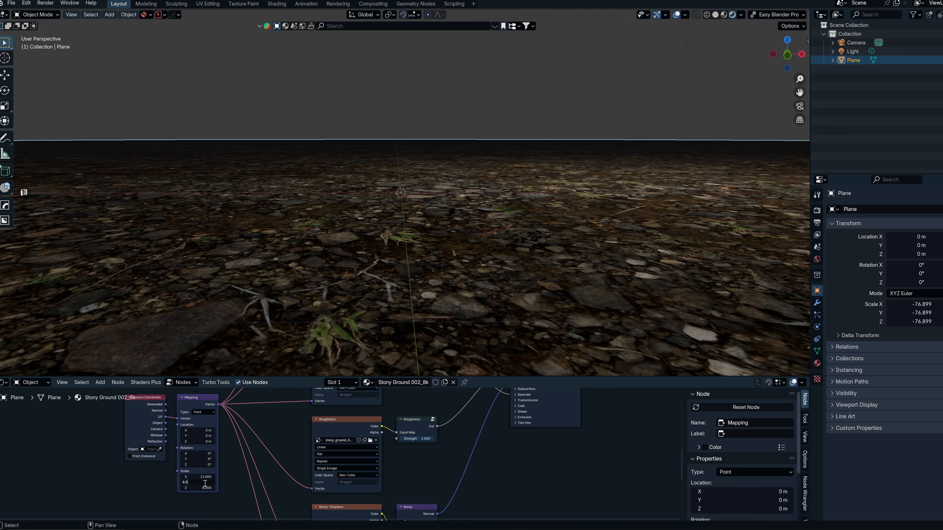
text(11)
key(Return)
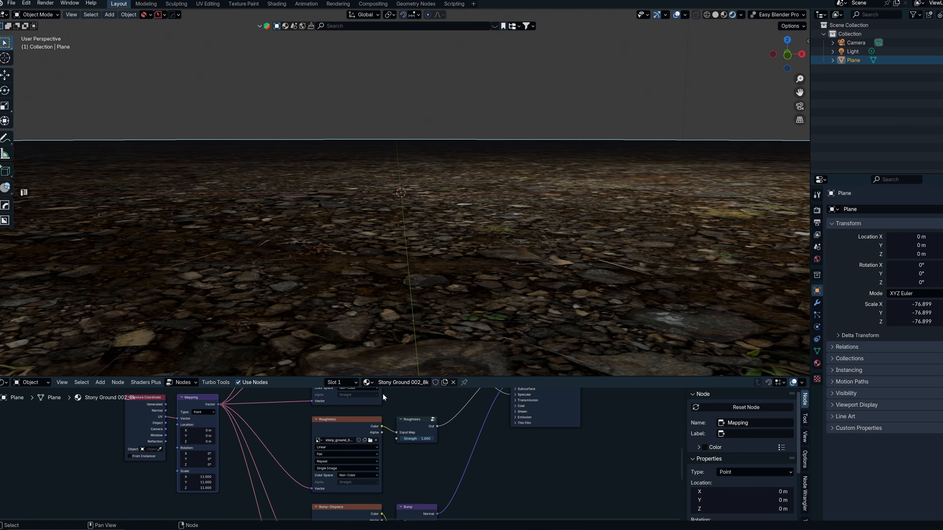
mouse_move(397, 350)
middle_down()
mouse_move(398, 14)
mouse_move(398, 373)
mouse_move(399, 360)
middle_up()
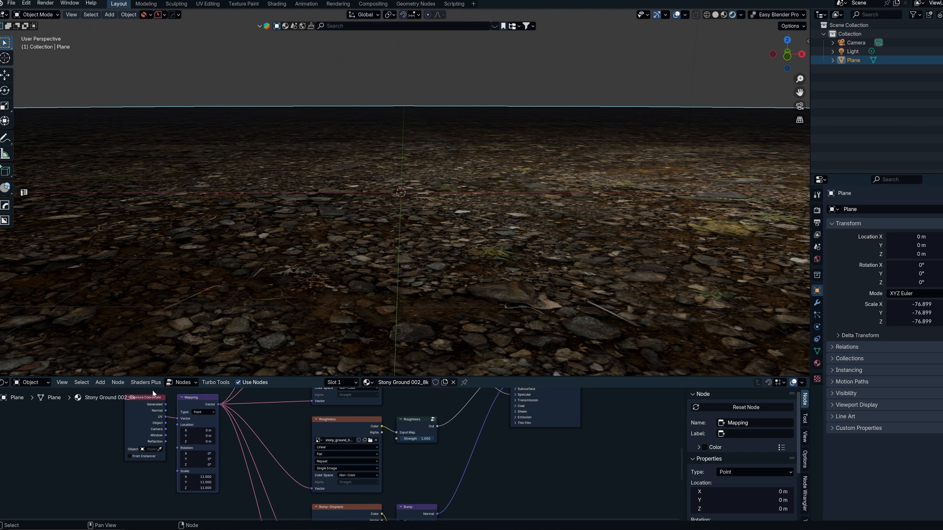
Switch the lower area back to the Asset Browser and load the landscapes asset library
click(2, 383)
click(239, 437)
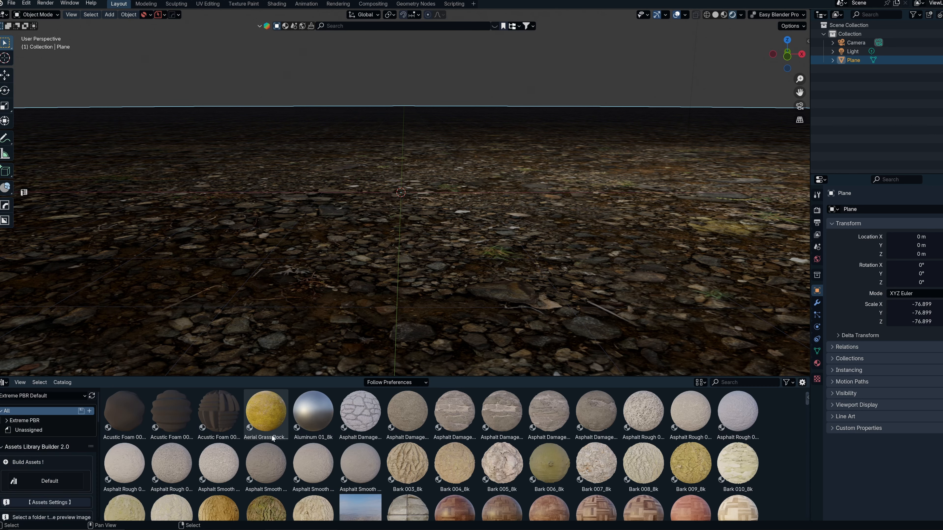
click(42, 396)
click(55, 396)
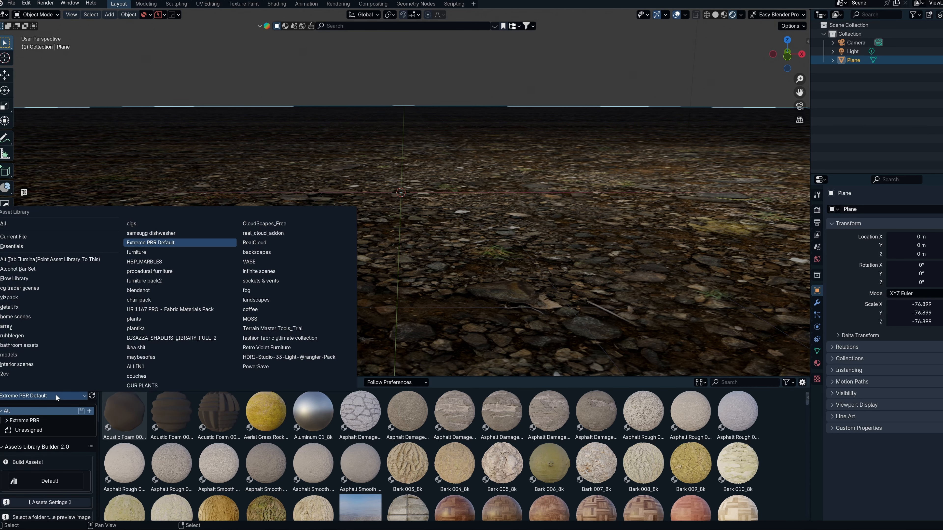
click(256, 300)
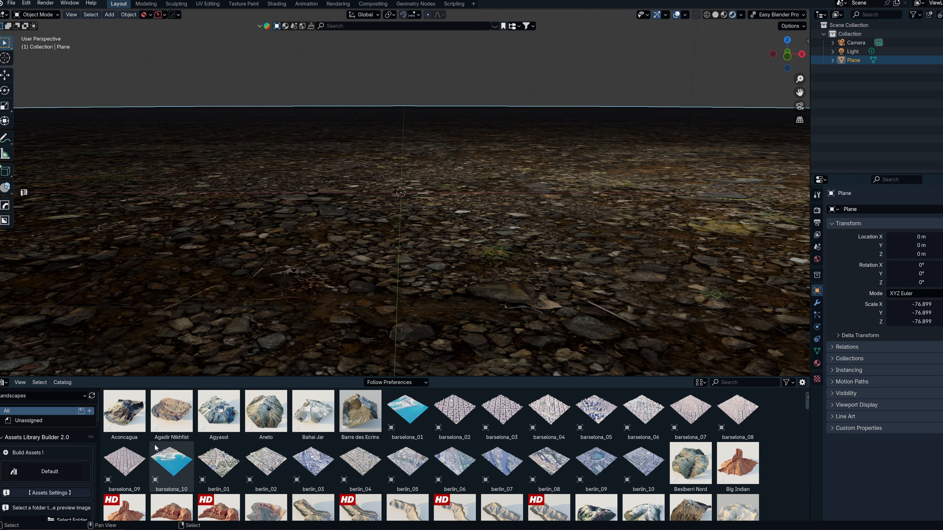
Find the santorin11_hd cliff in the landscapes library and place it in the scene
scroll(638, 499, down, 10)
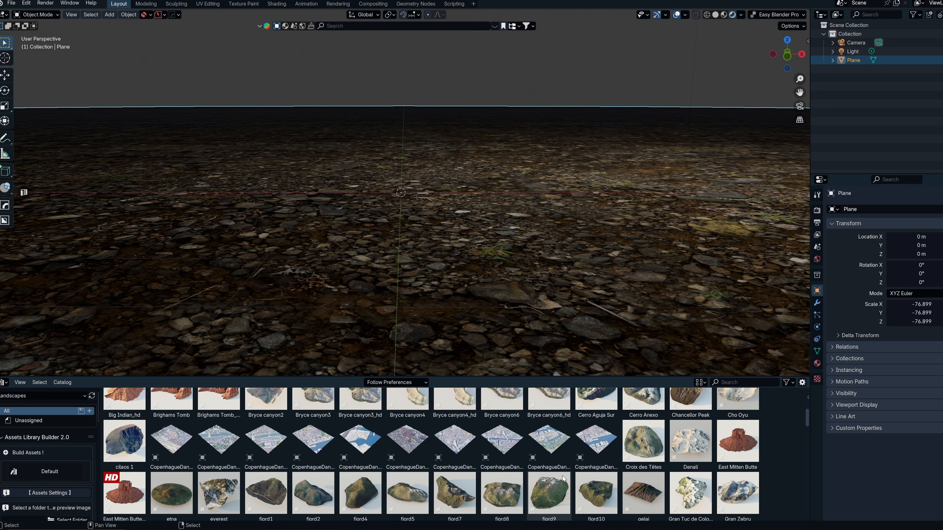
scroll(638, 498, down, 10)
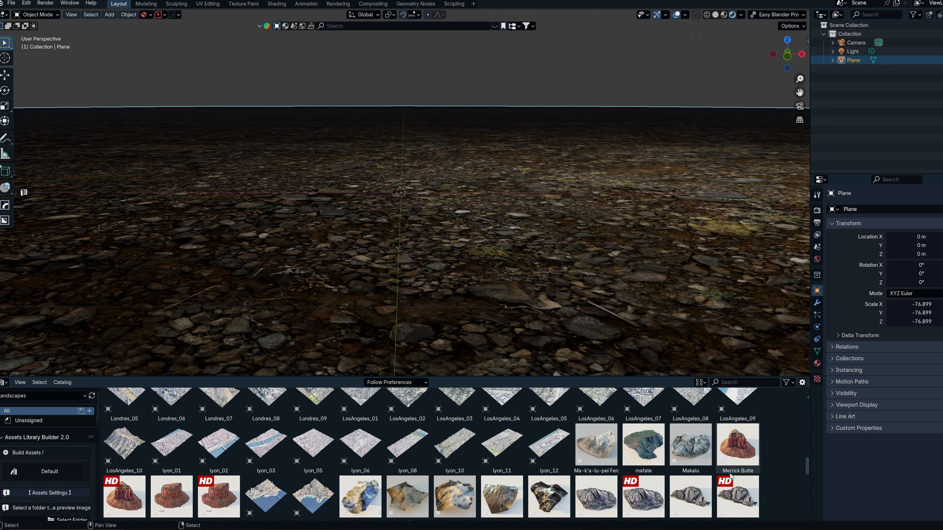
scroll(729, 478, down, 4)
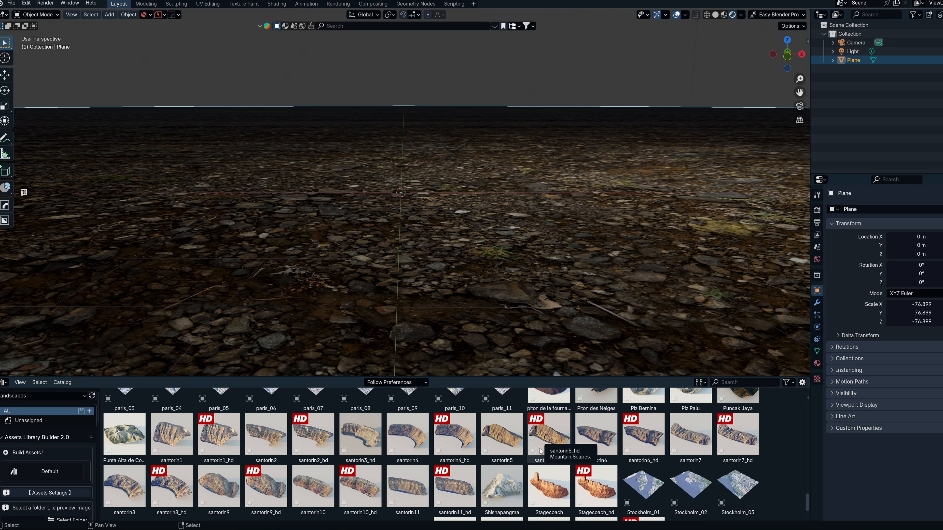
drag(451, 496, 598, 125)
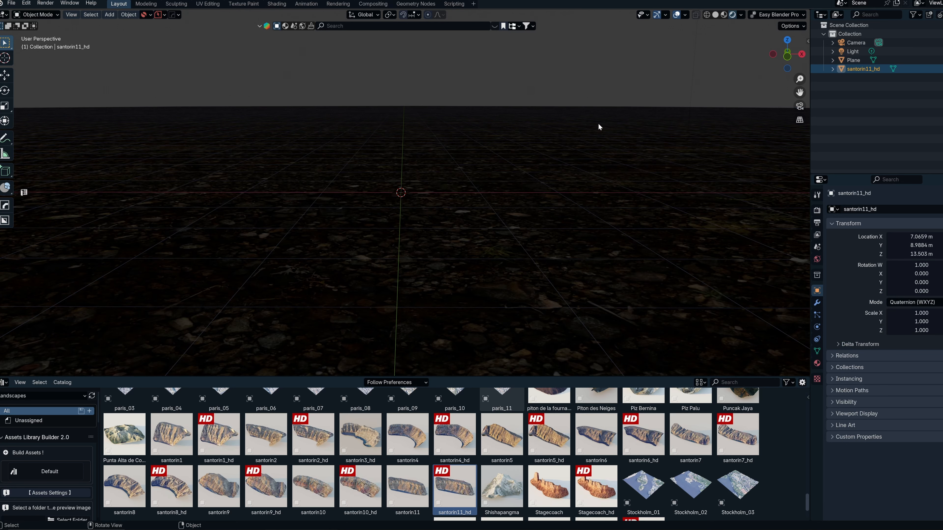
scroll(541, 136, down, 6)
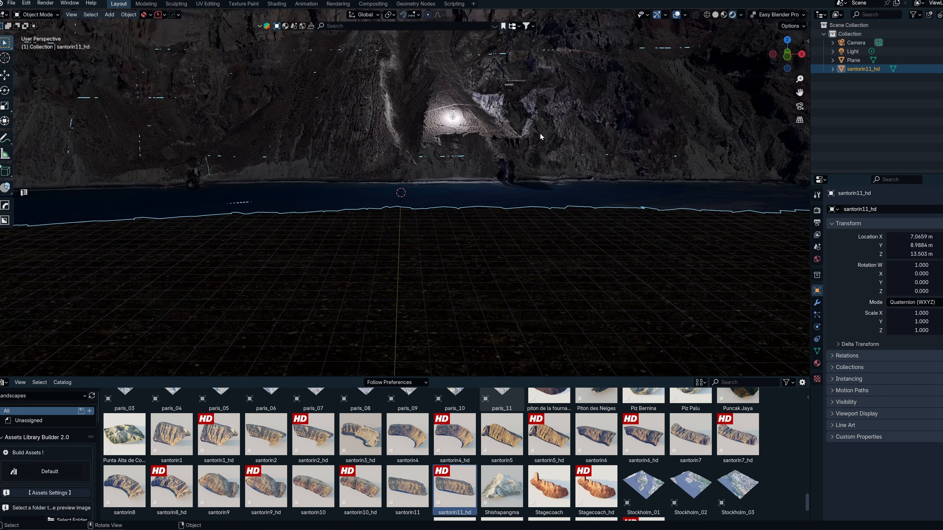
Move the cliff about 60.8 m back along Y and lower it about 2.9 m along Z
key(g)
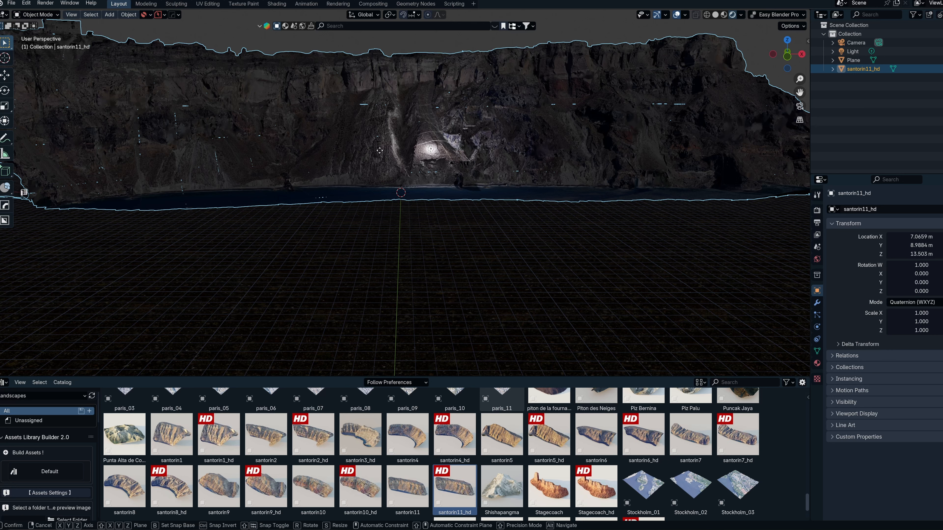
key(y)
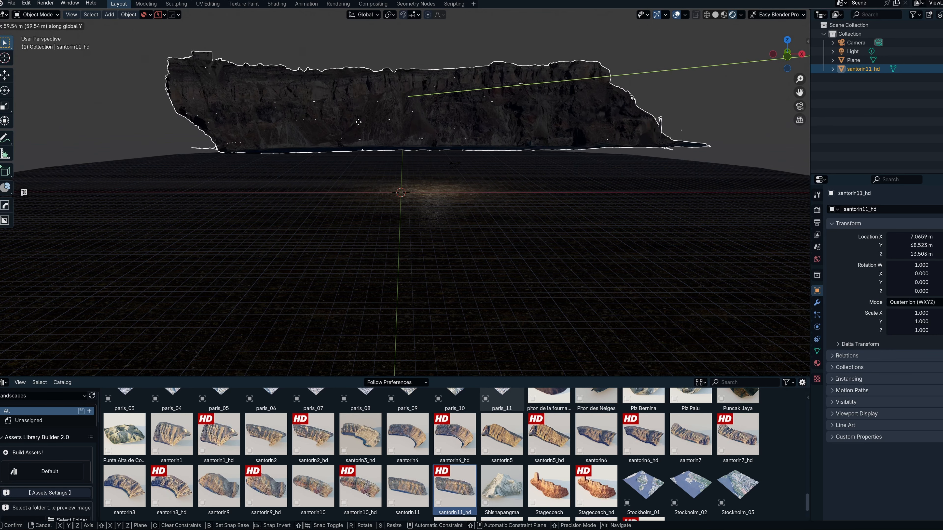
click(363, 119)
key(g)
key(z)
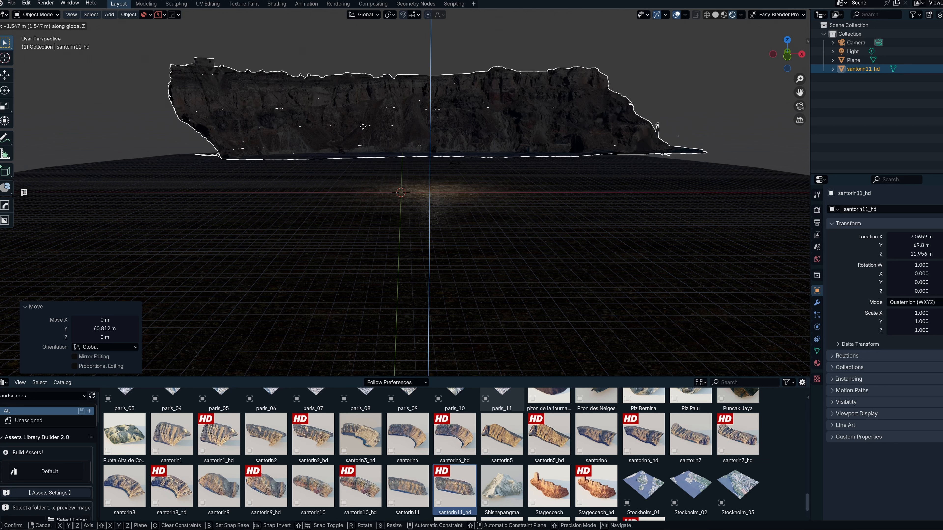
click(391, 131)
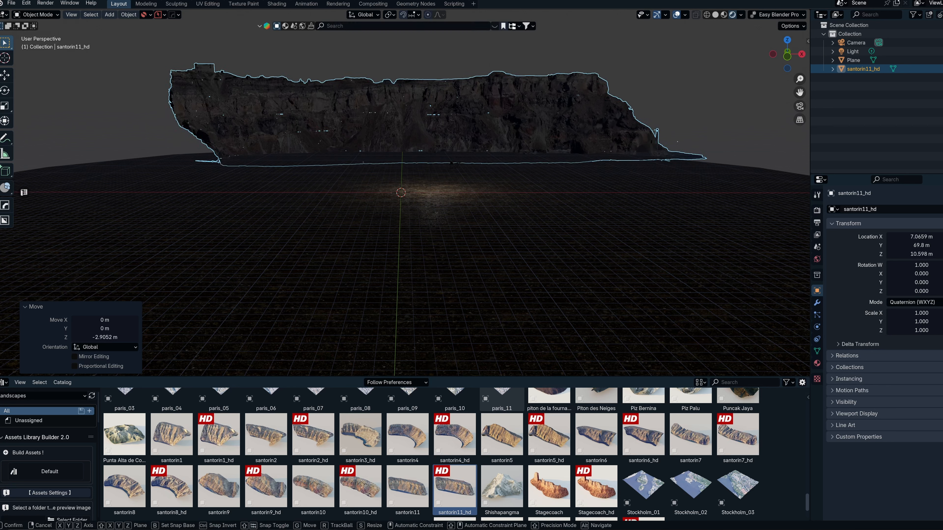
Rotate the cliff about -14.1° around Z and move it about 2.3 m further along Y
key(z)
click(378, 125)
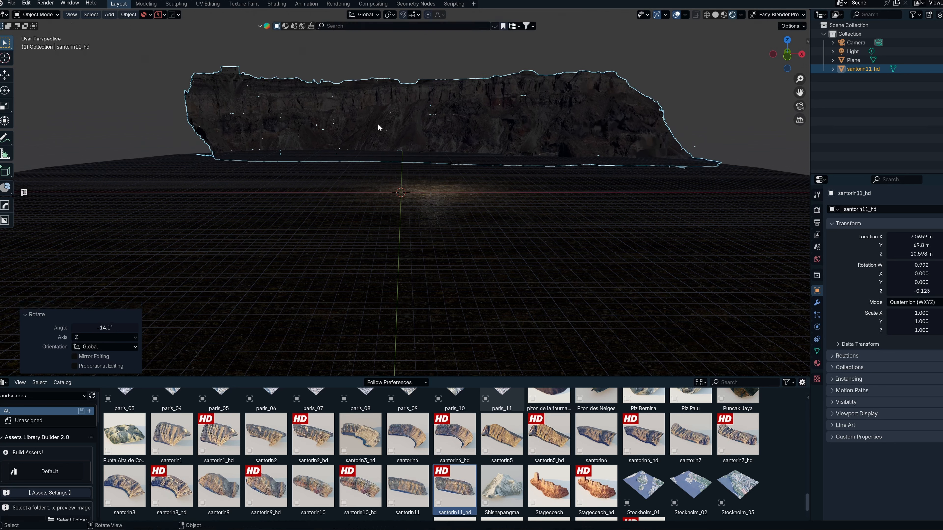
key(g)
key(y)
click(378, 122)
Move the cliff about 17.9 m along X and rotate it about -12.3° around Z
key(g)
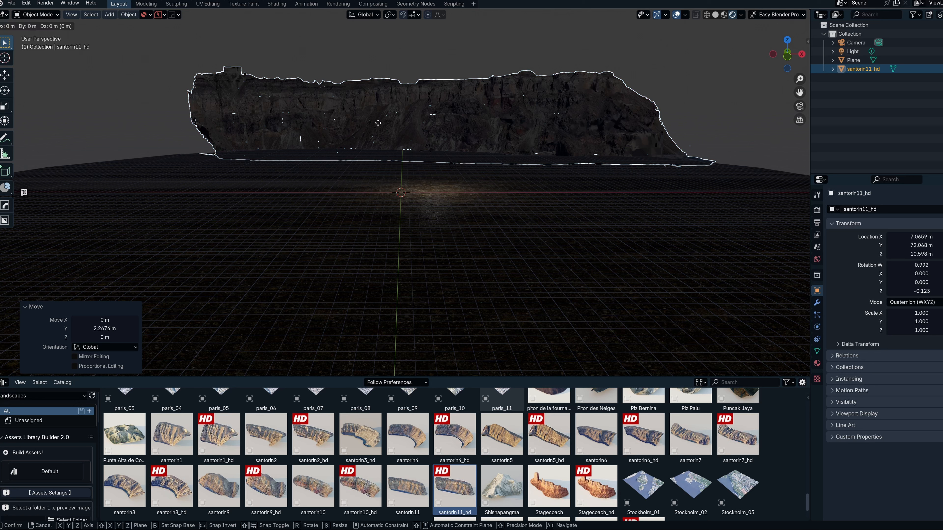
key(x)
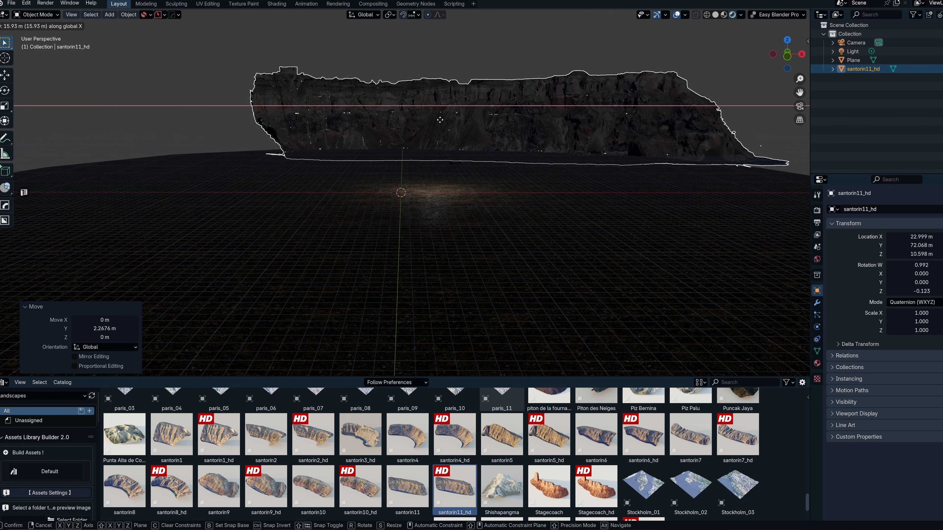
click(448, 117)
key(r)
key(z)
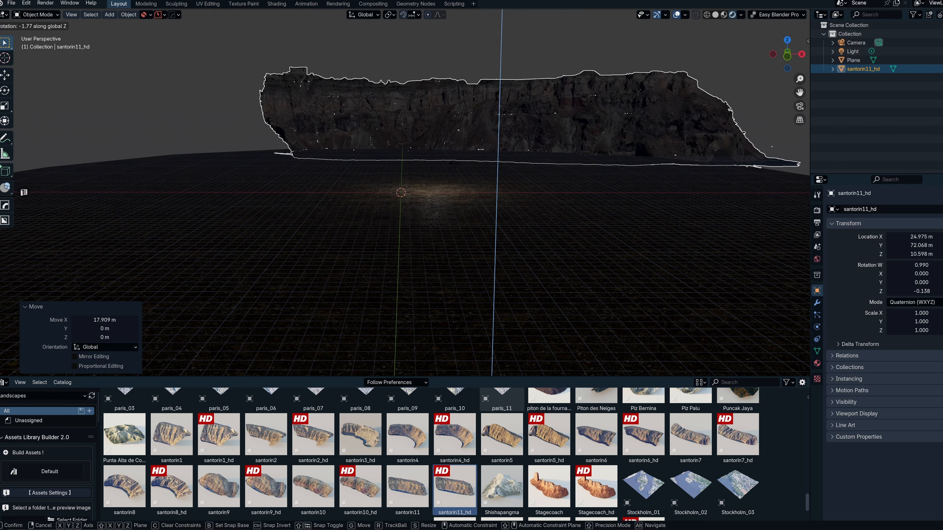
click(500, 105)
key(r)
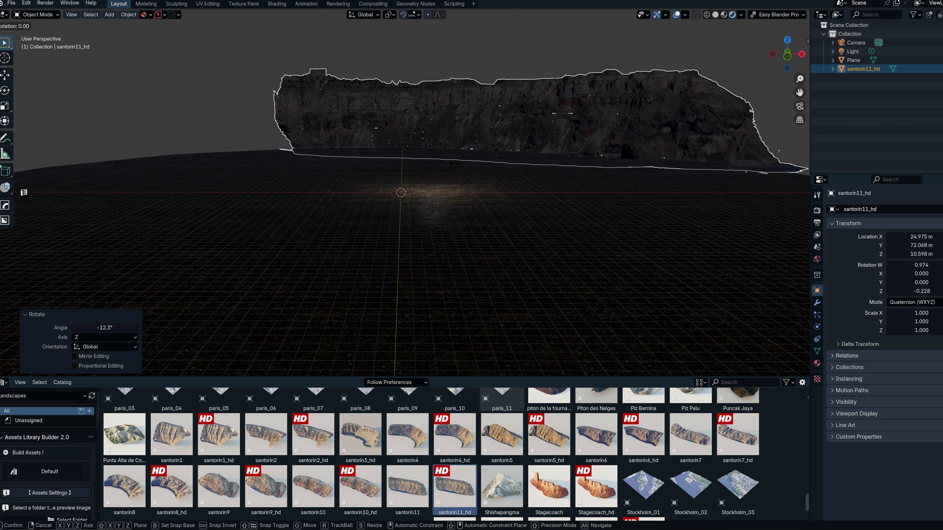
key(x)
key(Escape)
Move the santorin11_hd cliff about 11.4 m along X
key(g)
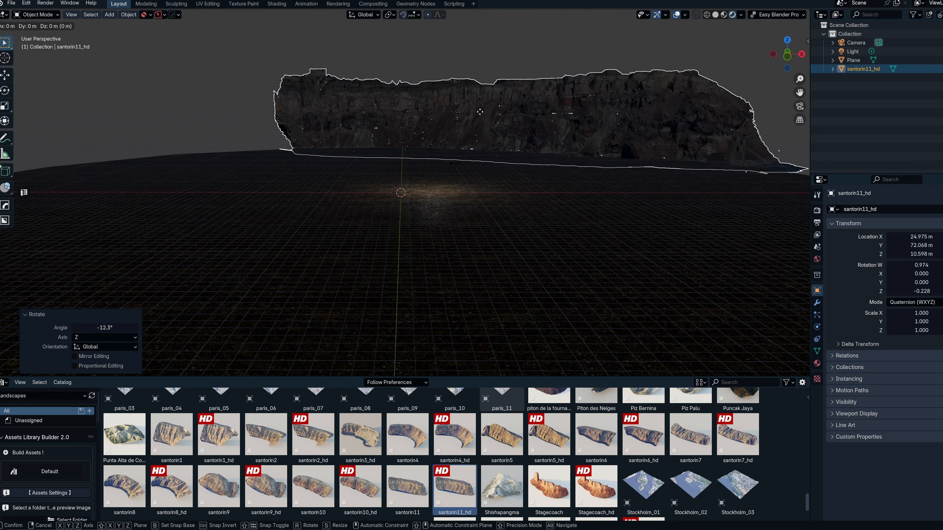
key(x)
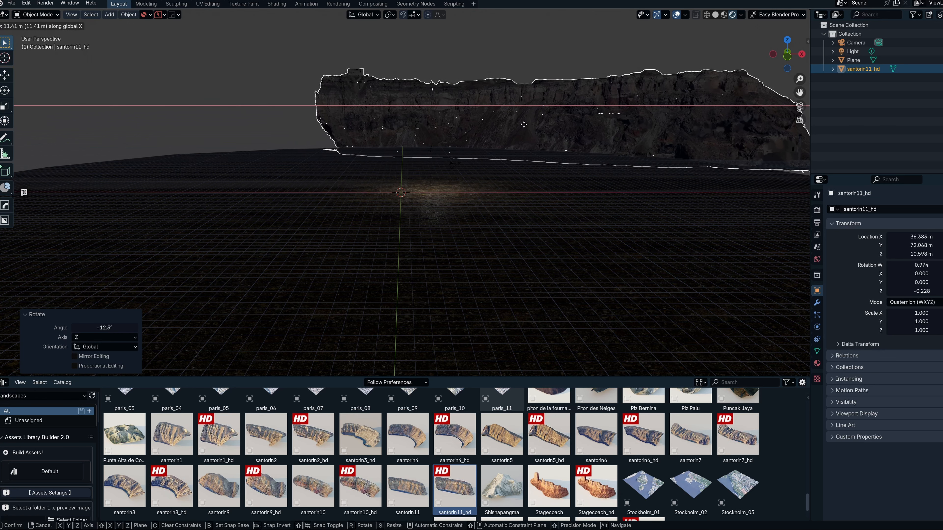
click(527, 286)
scroll(411, 225, up, 8)
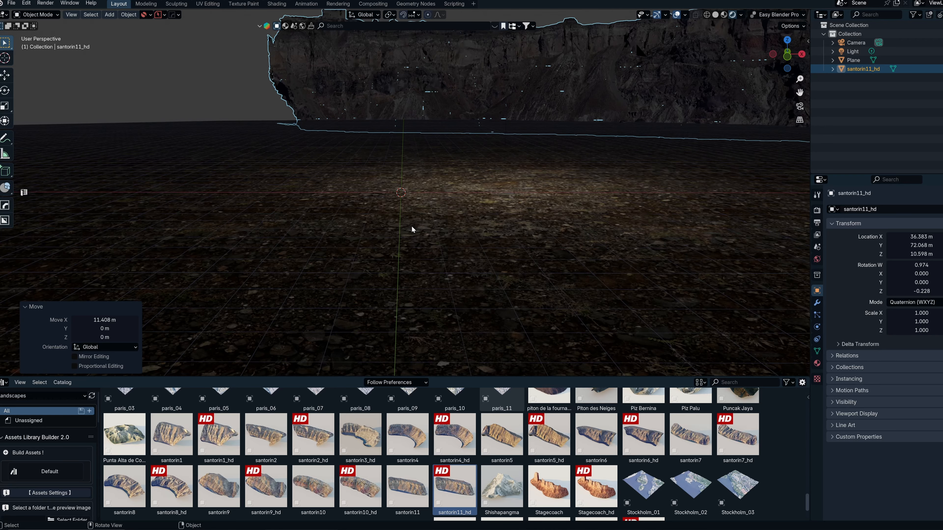
middle_drag(411, 225, 411, 220)
click(420, 250)
key(s)
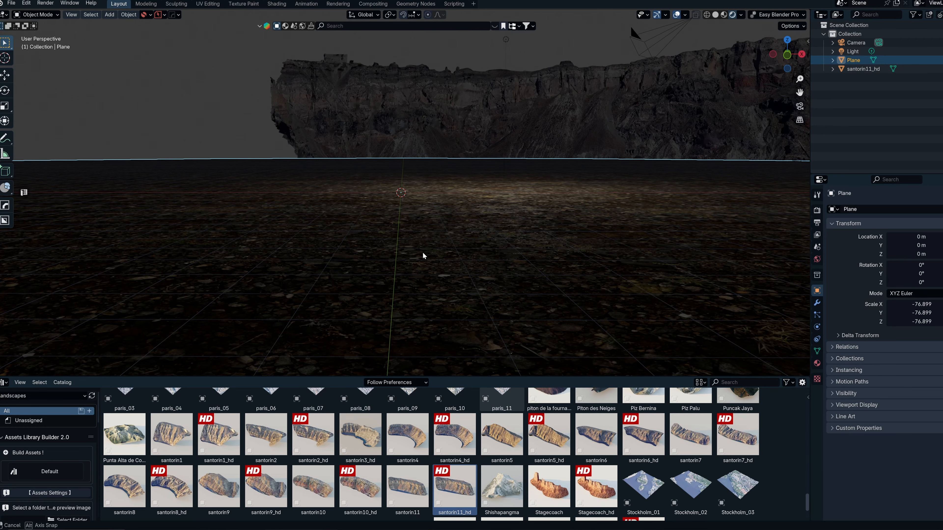
click(423, 252)
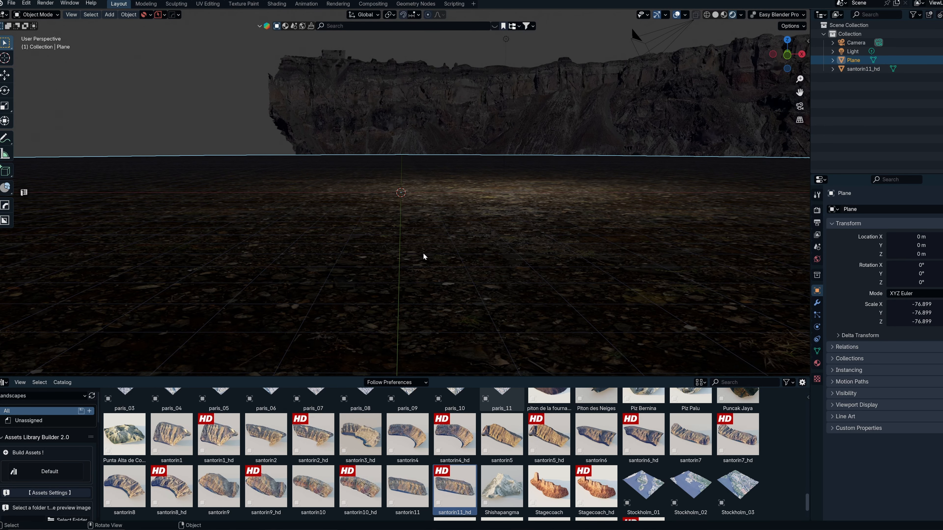
middle_drag(423, 253, 430, 237)
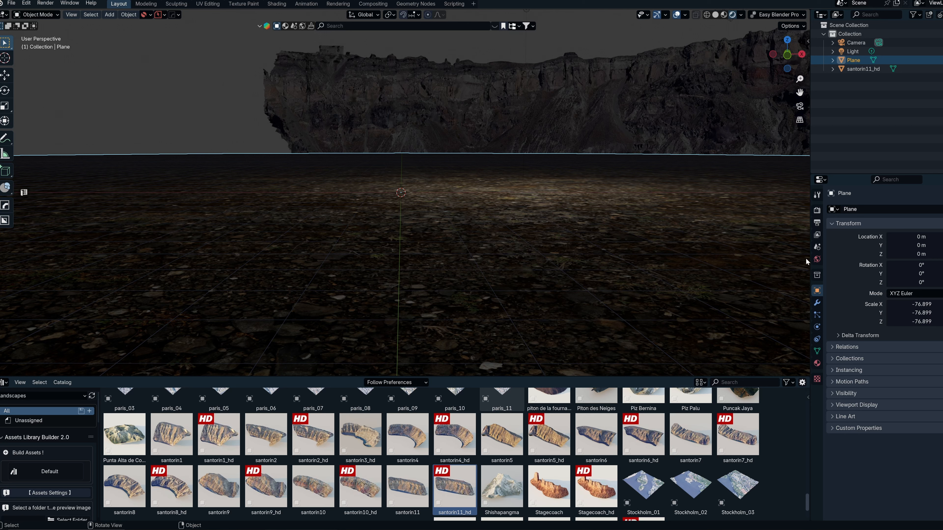
Add a PSA Atmosphere to the scene to provide the sky and sunlight
key(n)
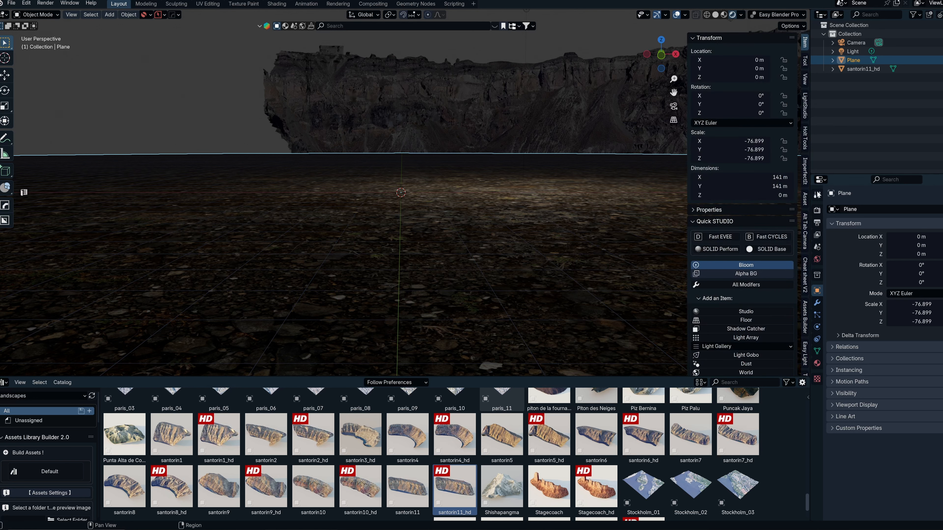
scroll(791, 208, down, 2)
scroll(805, 214, down, 8)
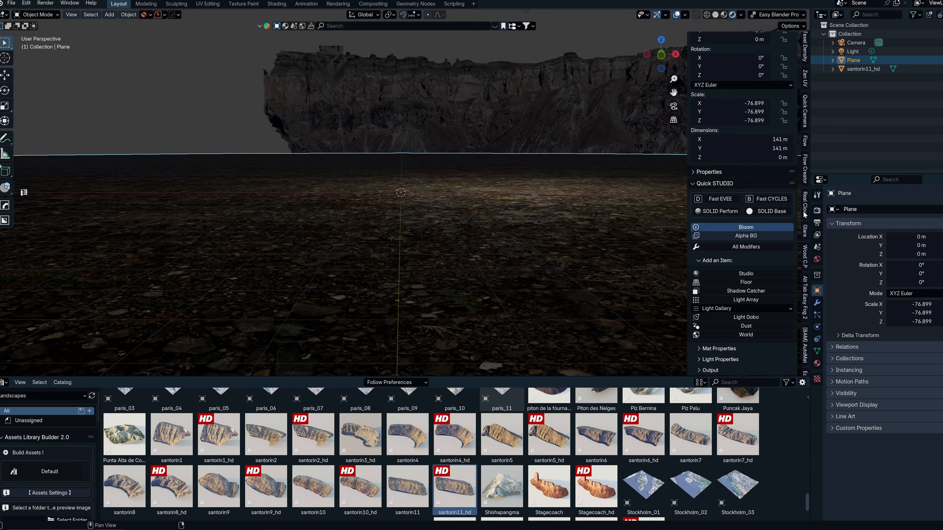
scroll(805, 215, down, 10)
click(805, 182)
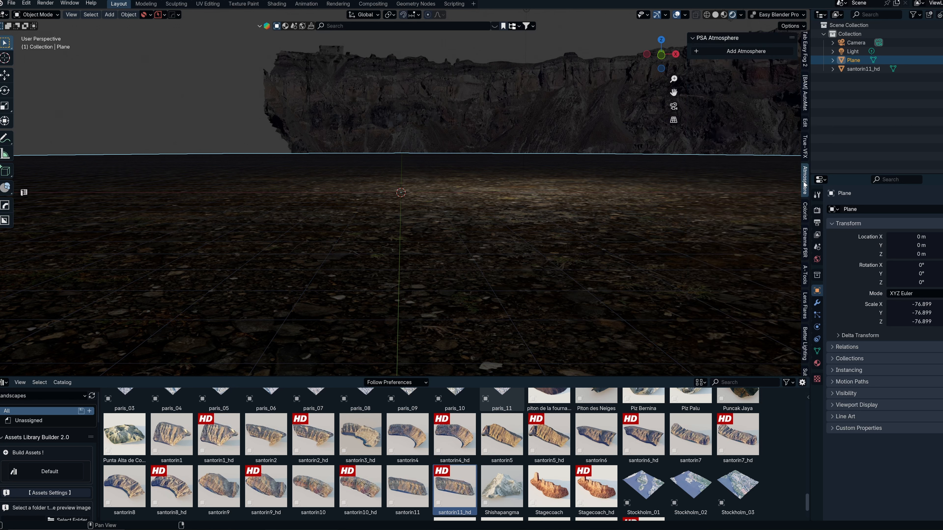
click(736, 51)
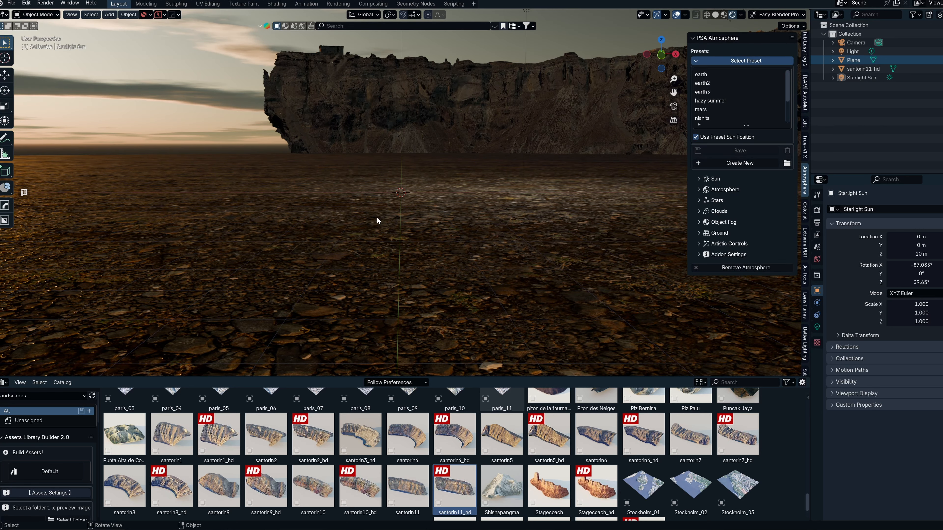
mouse_move(369, 214)
middle_down()
mouse_move(354, 203)
mouse_move(362, 208)
middle_up()
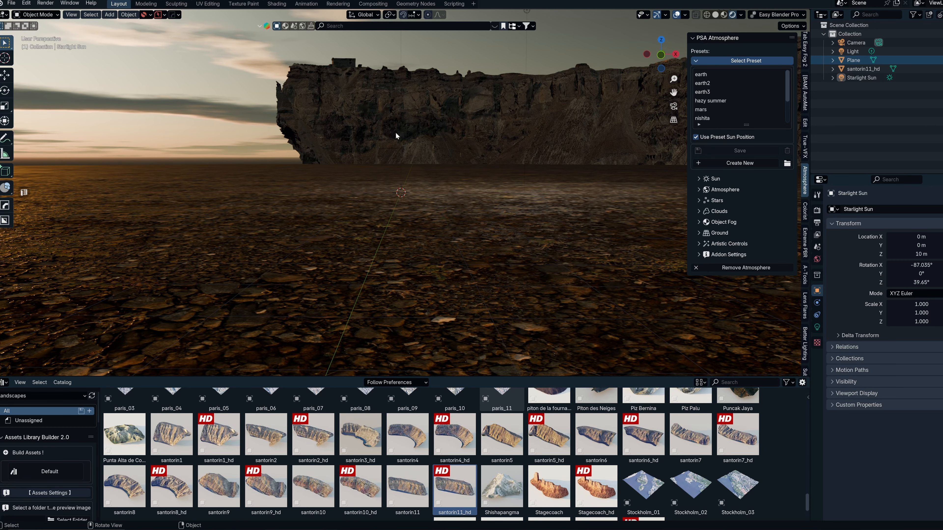
Scale the santorin11_hd cliff to about 0.754 and lower it about 1.7 m onto the ground
click(467, 130)
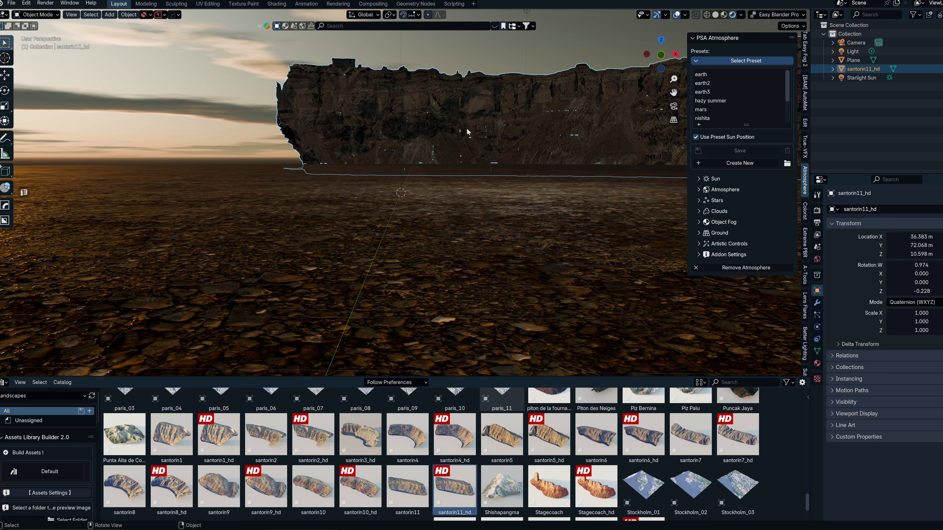
key(s)
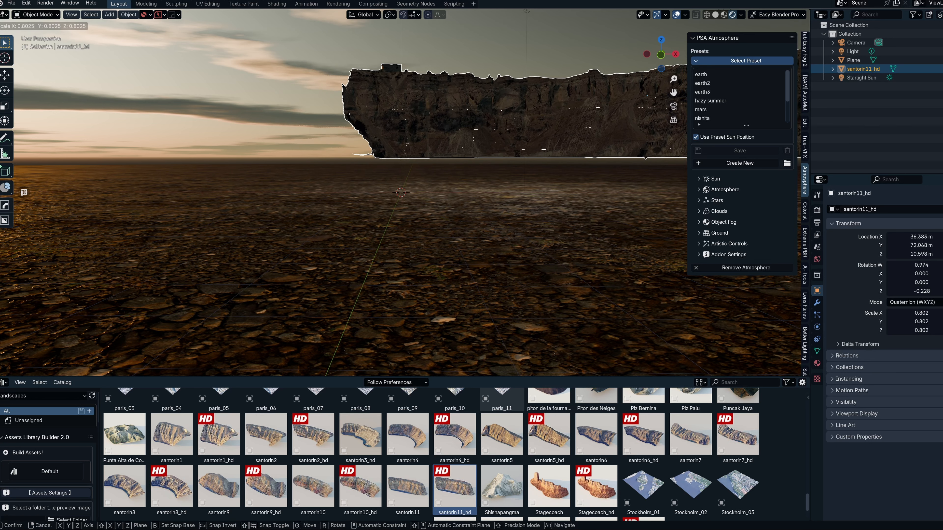
click(572, 133)
key(g)
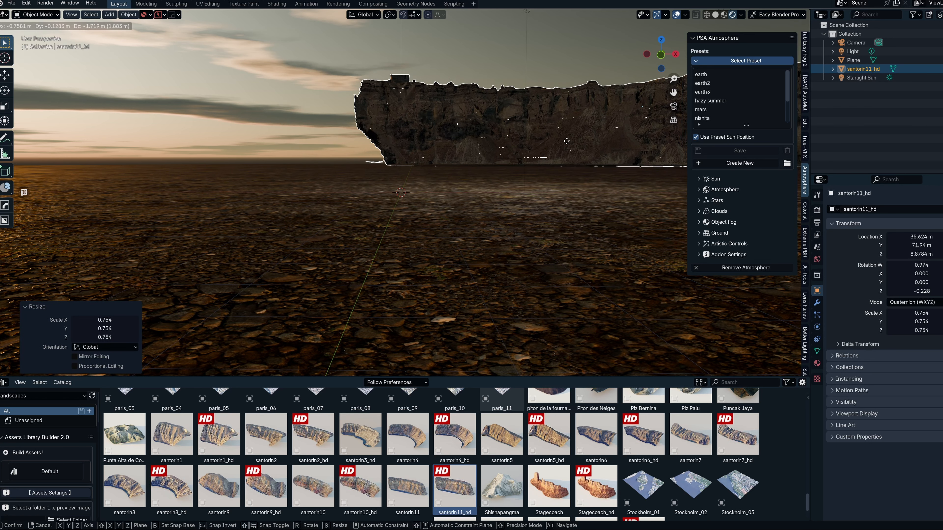
click(567, 143)
click(511, 274)
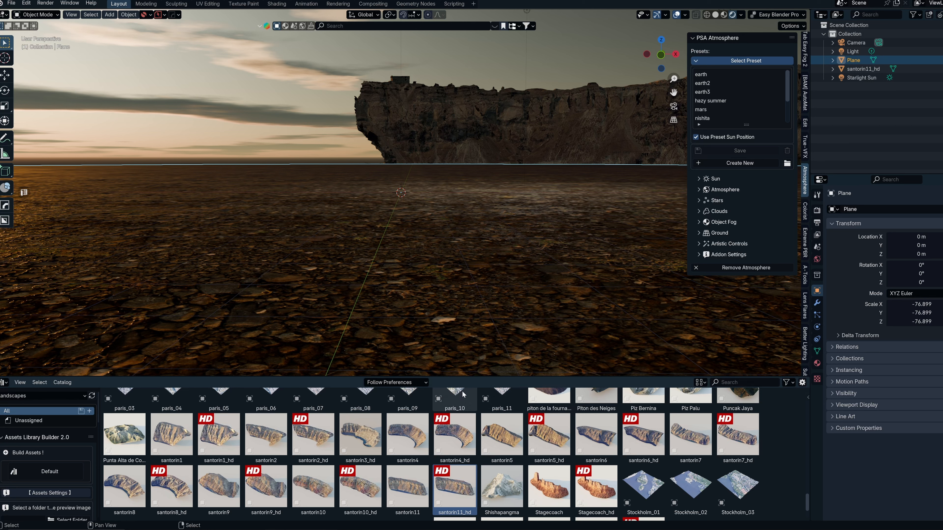
Place the santorin7_hd cliff from the landscapes library beside the first cliff and rotate it about 74.2° around Z
scroll(451, 483, up, 4)
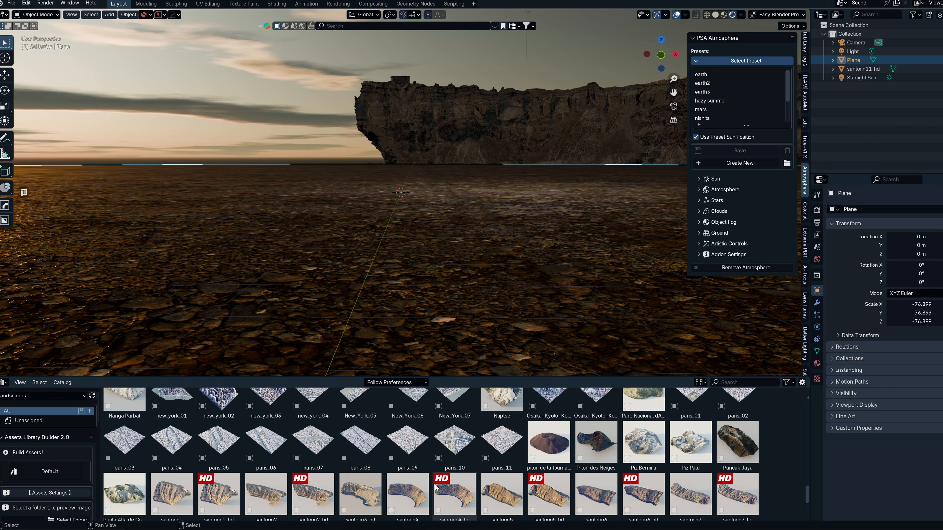
drag(737, 492, 155, 163)
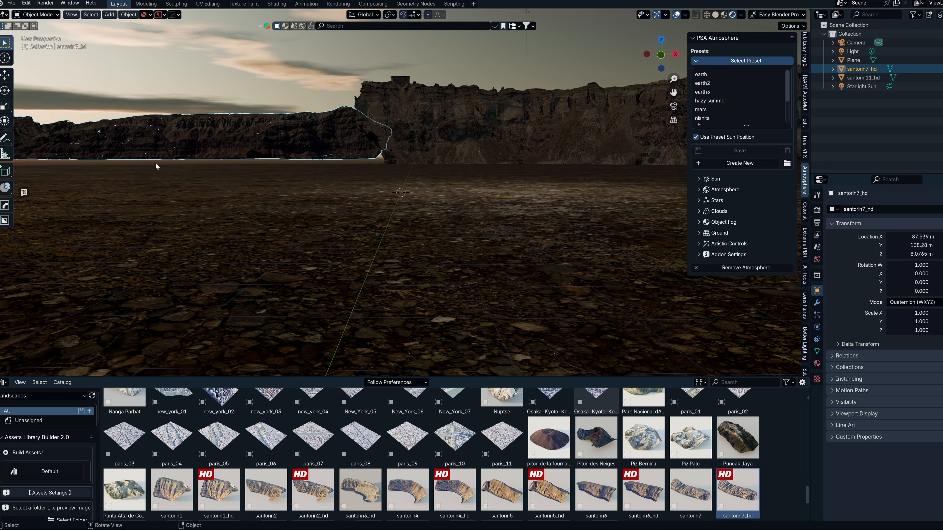
key(r)
key(z)
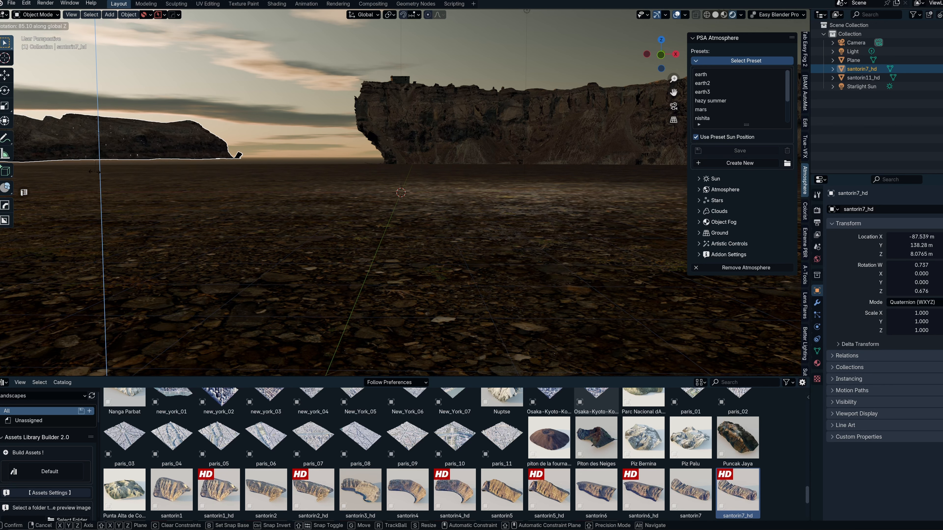
key(Return)
Lower the santorin7_hd cliff about 3.9 m along Z and resize it
key(g)
key(z)
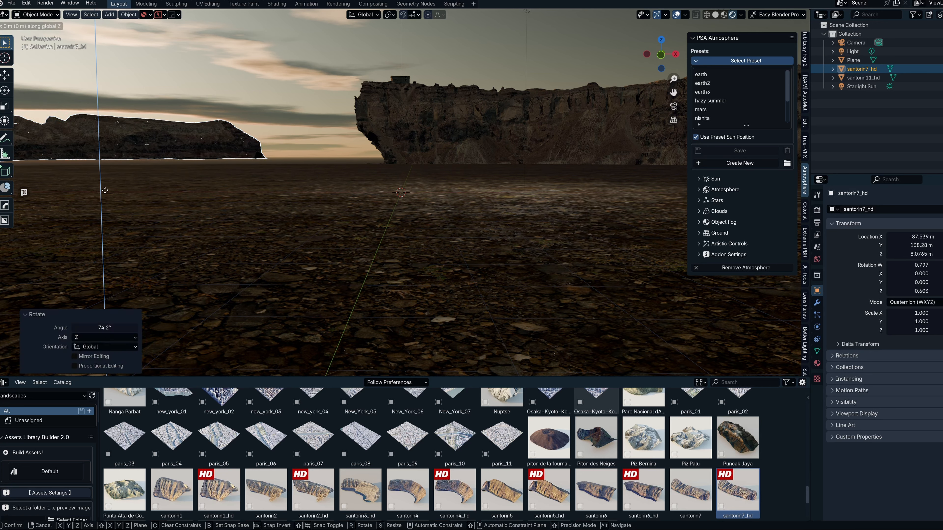
key(Return)
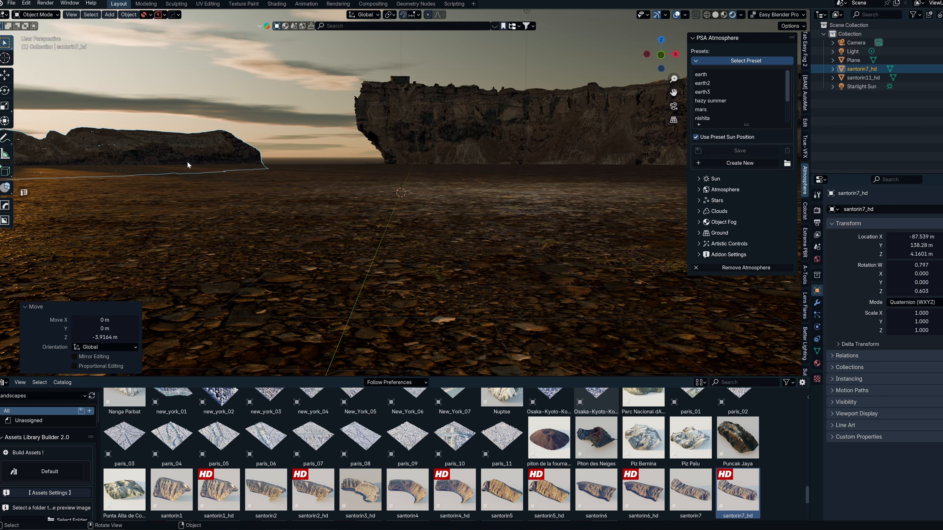
key(s)
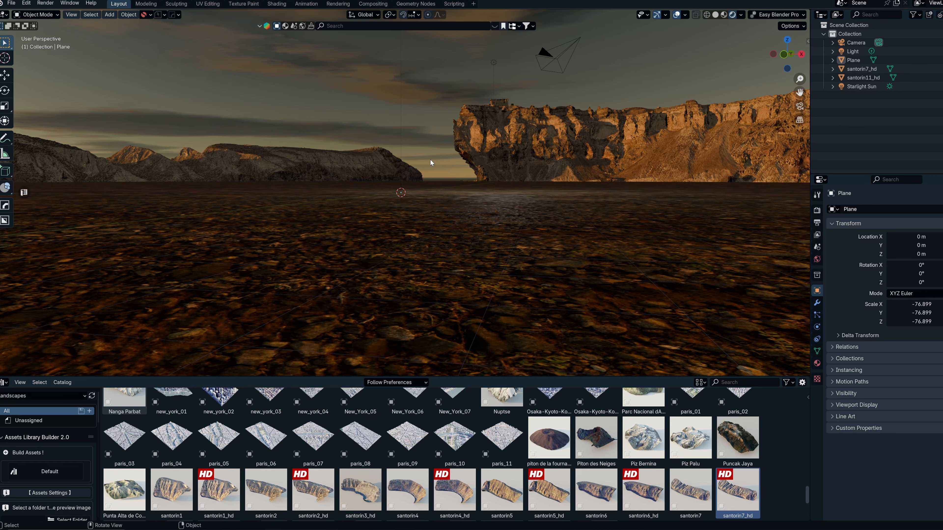
Add a mesh plane at the scene's origin and scale it to about 18.41
scroll(431, 149, up, 1)
scroll(485, 231, down, 2)
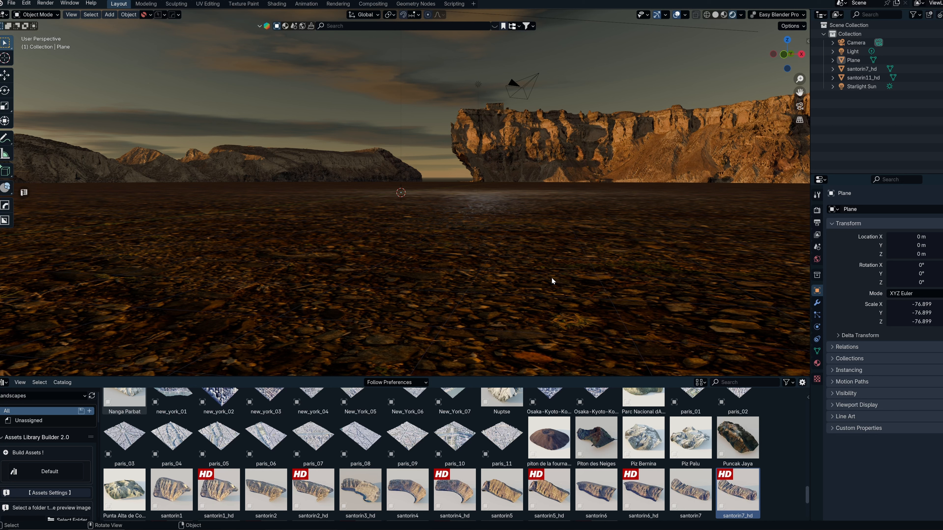
key(shift+a)
mouse_move(548, 277)
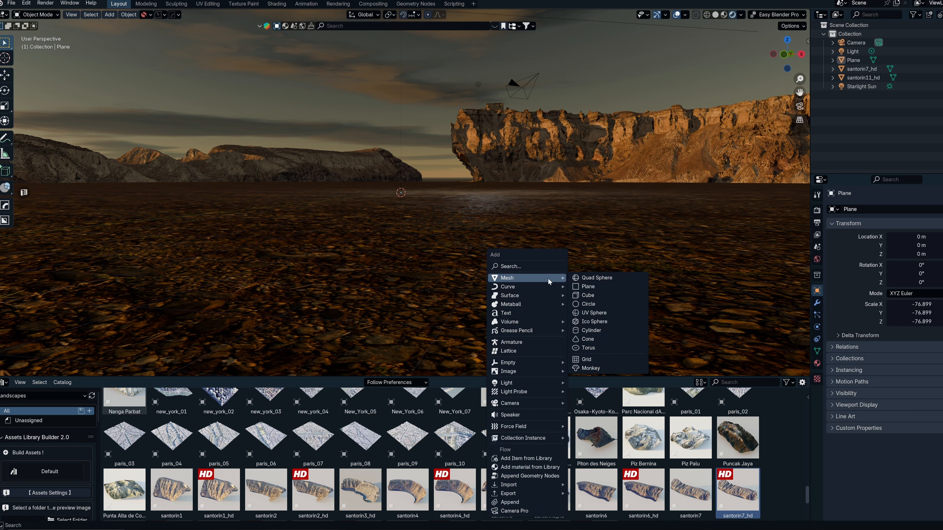
click(580, 279)
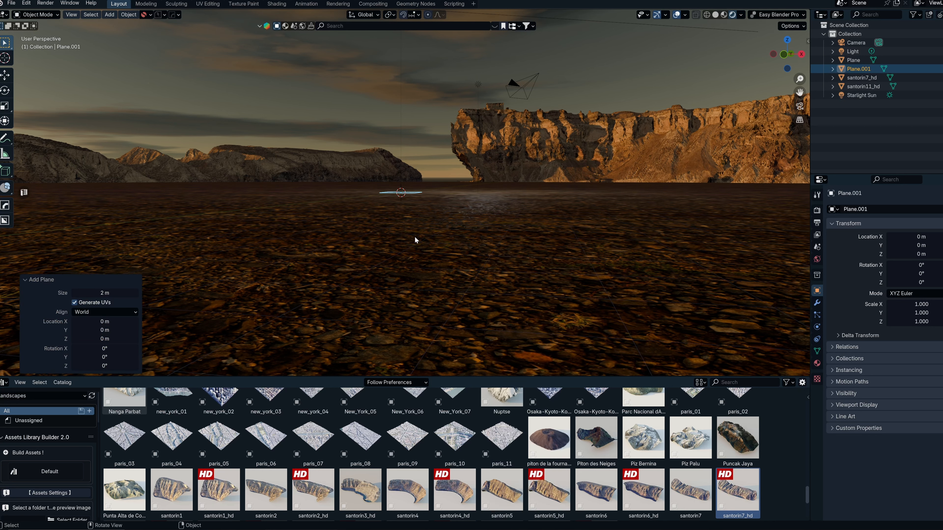
key(s)
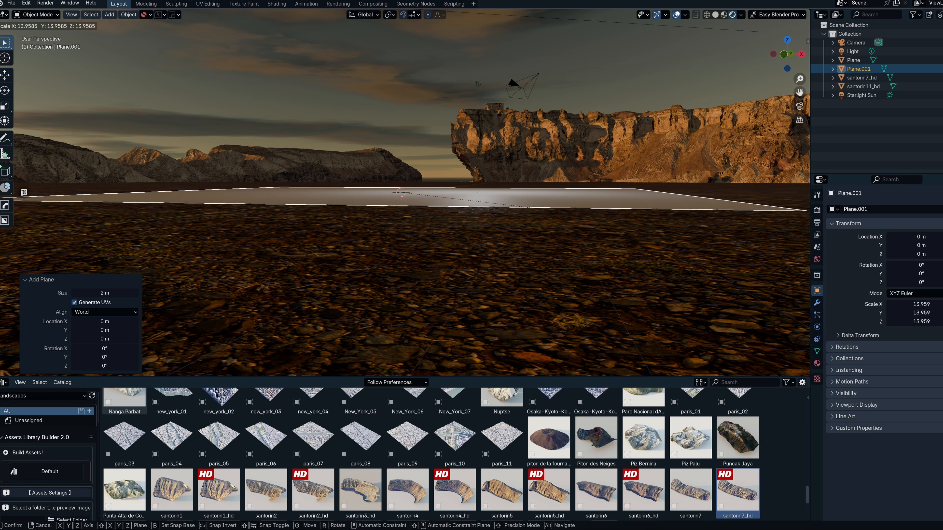
click(397, 62)
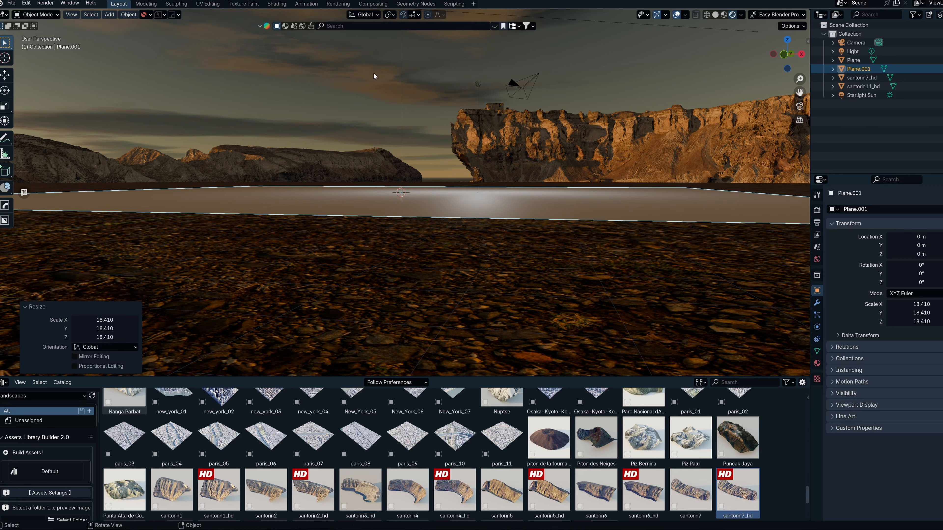
Add a POW Ocean with the calm waters preset to the scene
key(n)
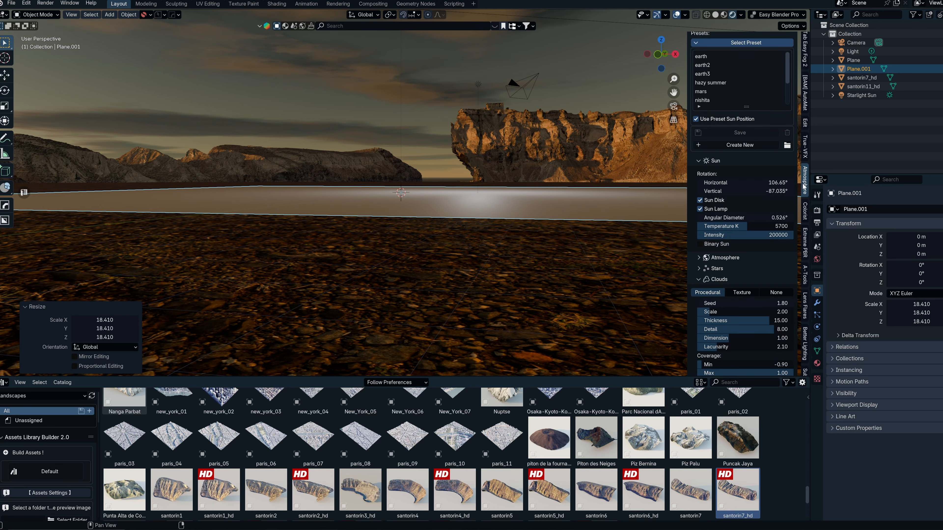
scroll(806, 154, down, 10)
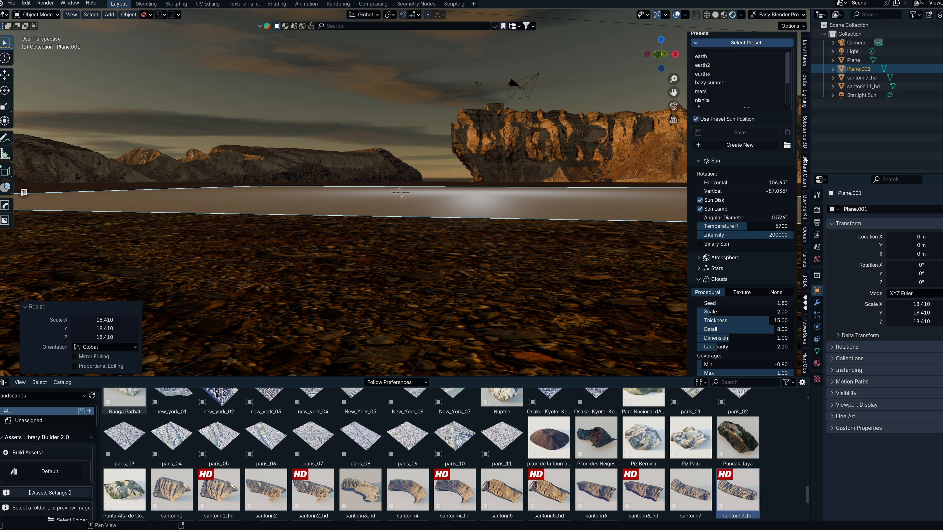
click(806, 182)
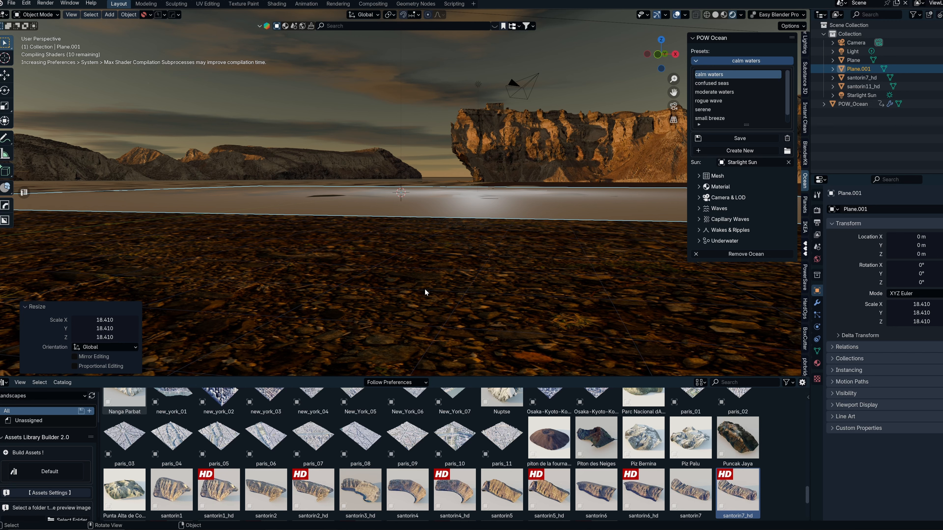
mouse_move(428, 253)
middle_down()
mouse_move(438, 271)
mouse_move(395, 253)
mouse_move(416, 263)
mouse_move(438, 256)
middle_up()
scroll(395, 253, down, 6)
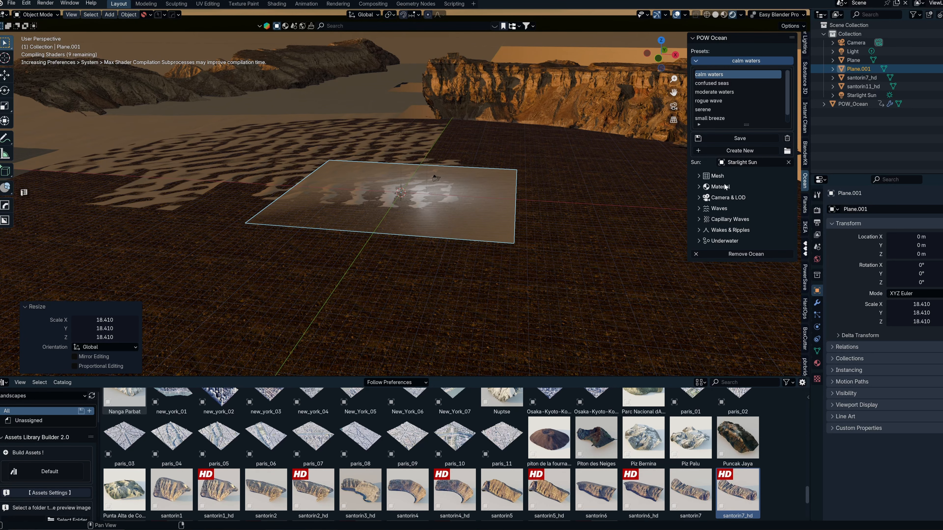
Set the ocean mesh height to about -0.56 m and delete the small untextured plane at the origin
click(722, 177)
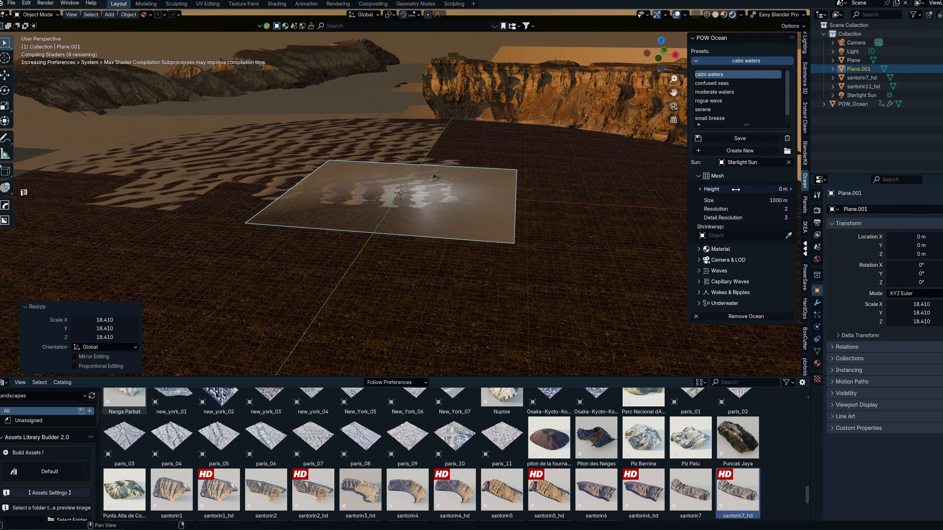
drag(746, 189, 768, 189)
drag(746, 189, 726, 148)
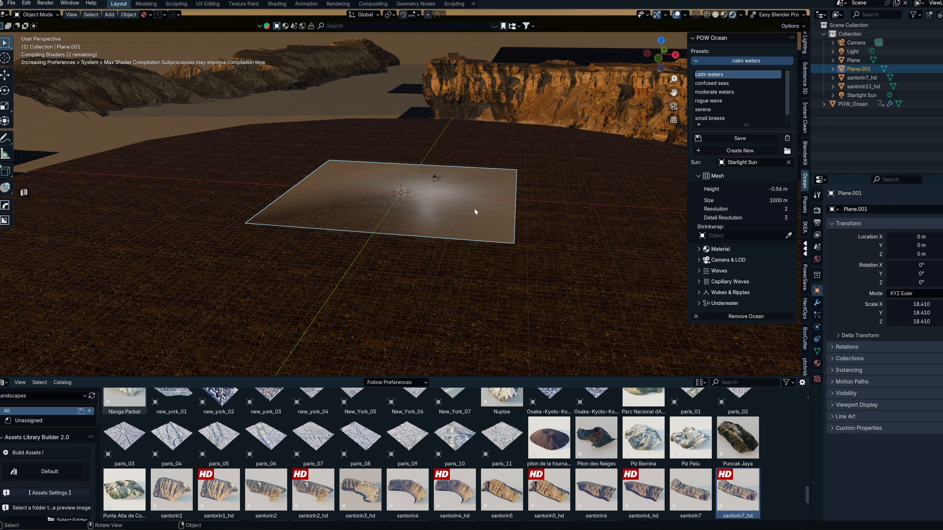
key(Delete)
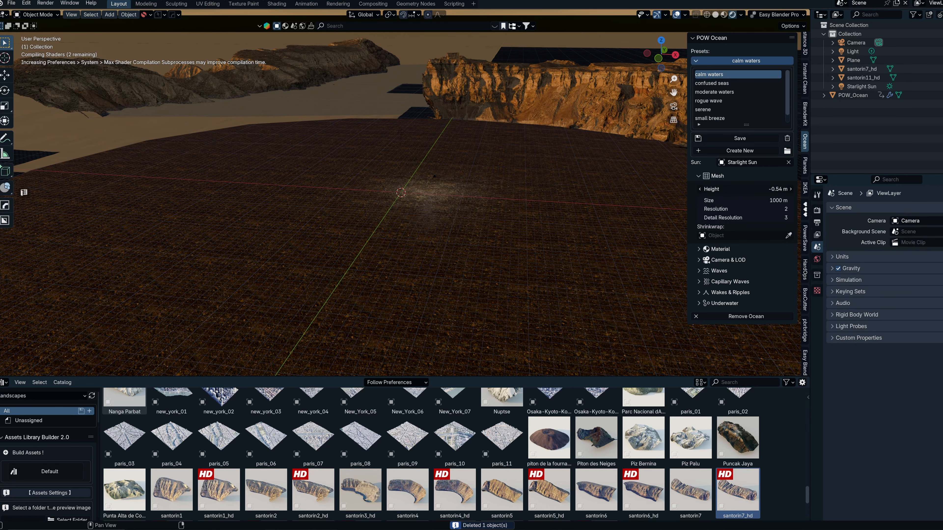
Set the ocean mesh height to about 0.71 m and its size to 1001 m
mouse_move(743, 189)
mouse_down()
mouse_move(779, 189)
mouse_move(735, 194)
mouse_up()
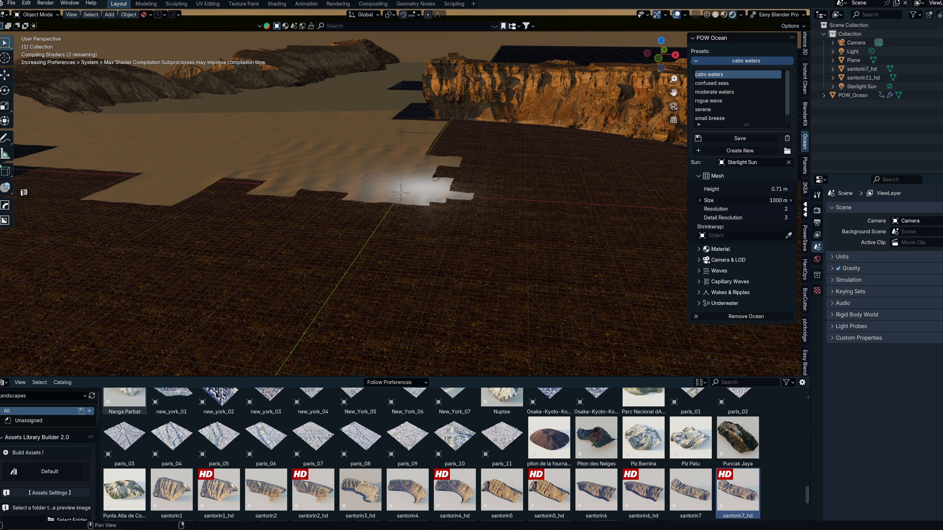
click(791, 201)
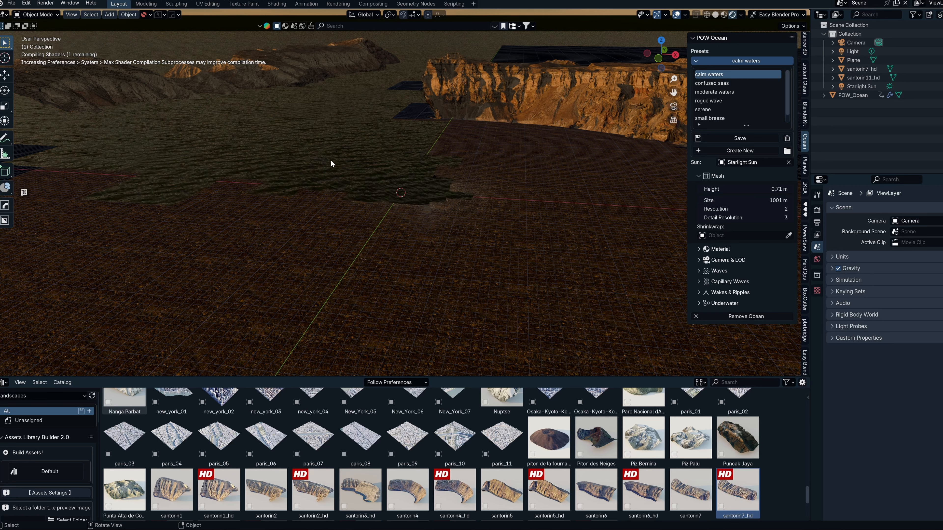
Move the large stony ground plane about 5.75 m along the X axis
click(306, 169)
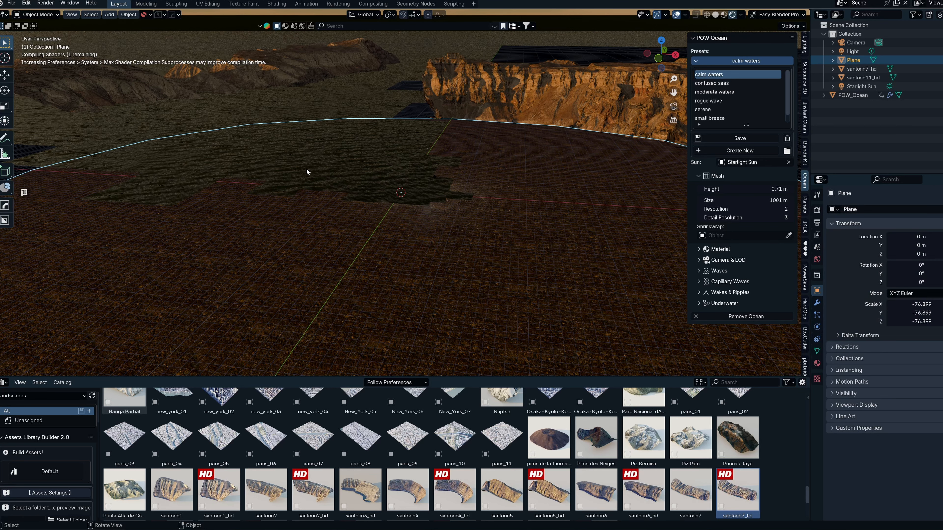
key(g)
key(x)
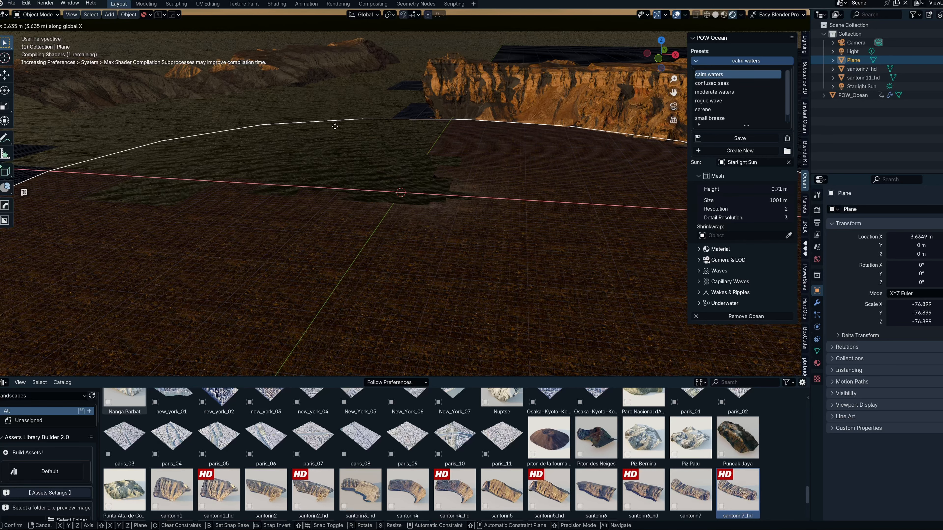
click(309, 158)
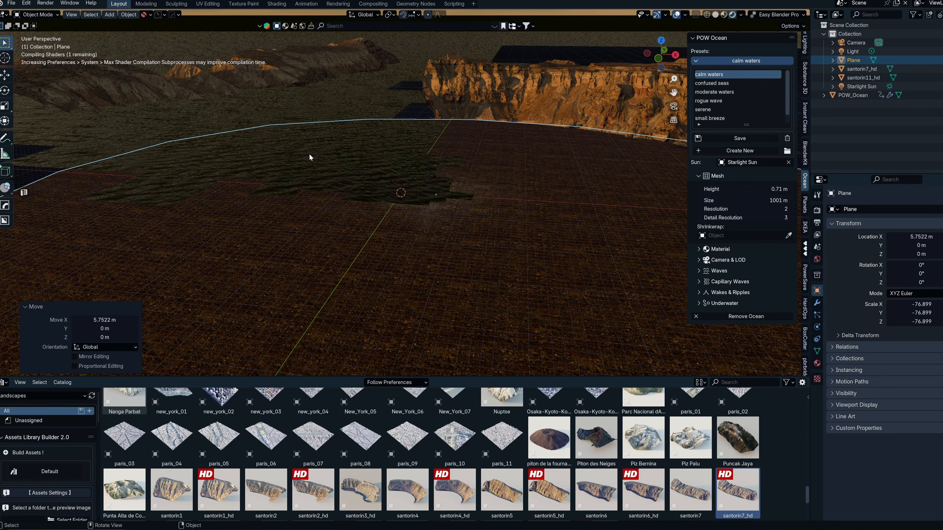
Set the ocean mesh size to about 4001 m and its height to about 4.39 m
click(305, 100)
mouse_move(307, 100)
middle_down()
mouse_move(320, 102)
mouse_move(293, 96)
middle_up()
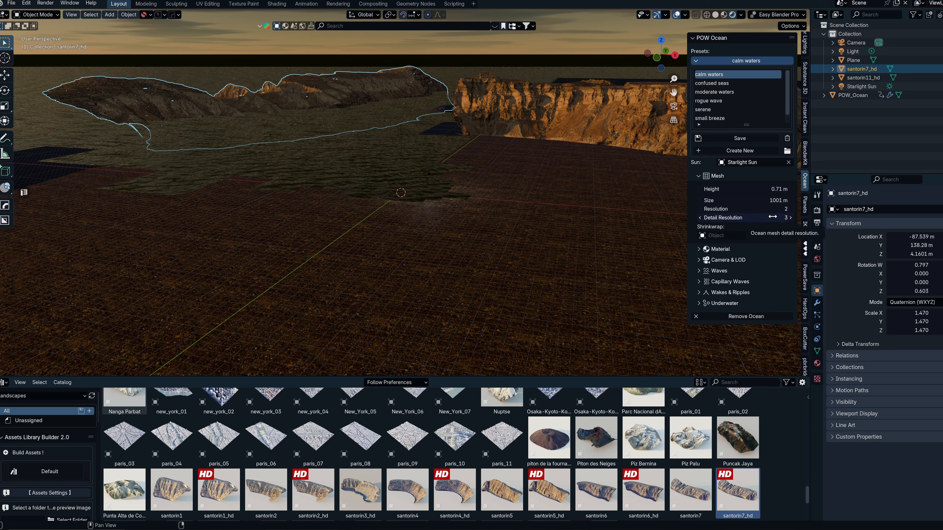
click(776, 201)
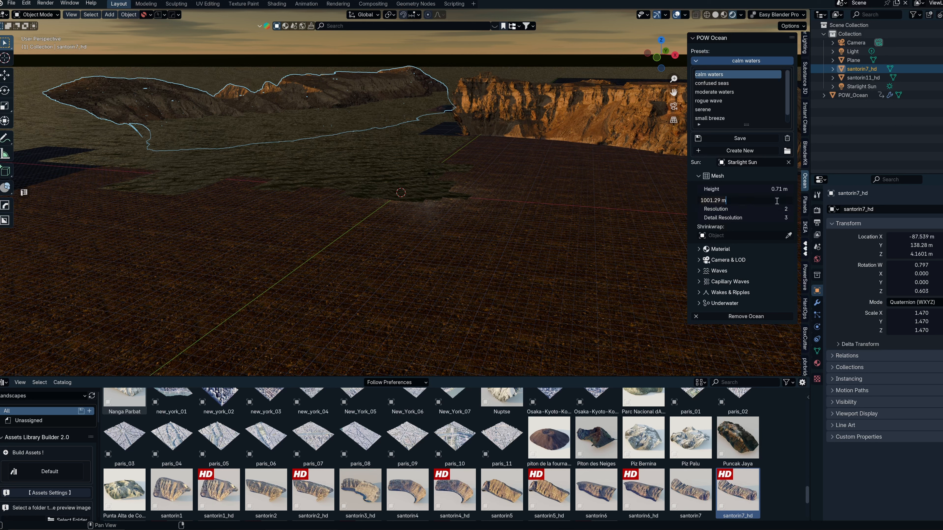
click(705, 200)
key(BackSpace)
text(4)
key(Return)
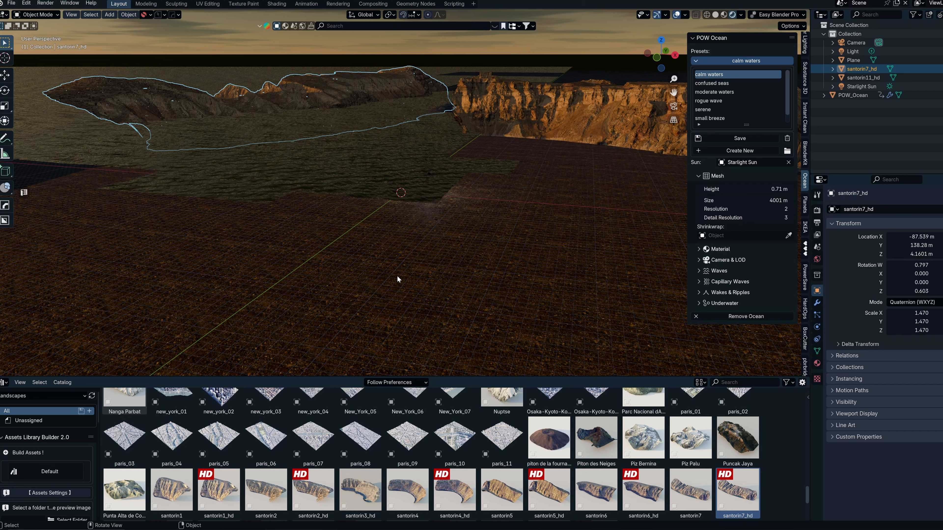
mouse_move(308, 239)
middle_down()
mouse_move(280, 232)
mouse_move(327, 234)
mouse_move(311, 231)
middle_up()
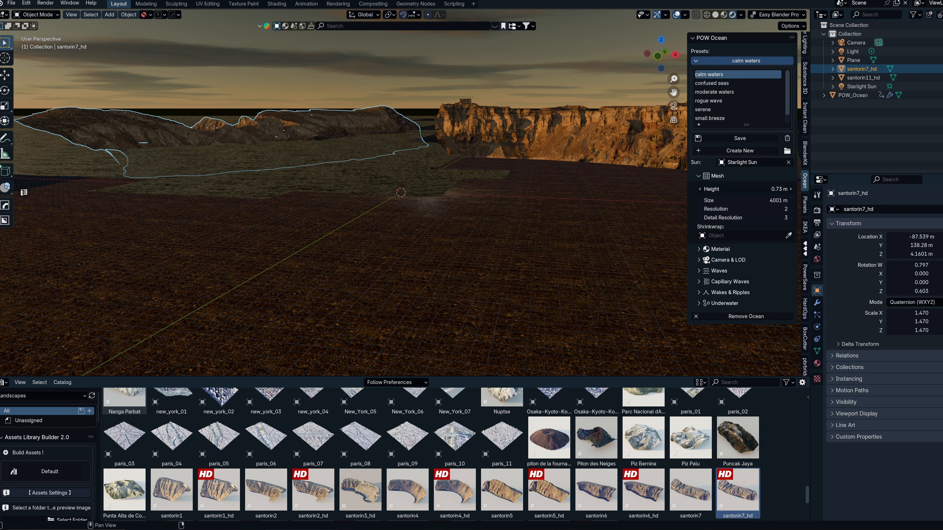
drag(746, 189, 787, 189)
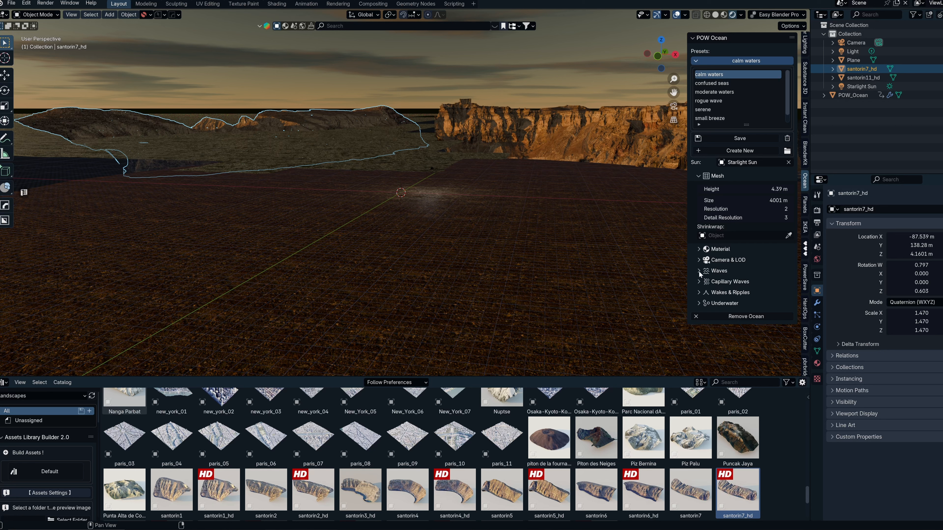
Reveal the ocean's Camera & LOD settings and move the scene camera about 20.1 m along the X axis
click(698, 259)
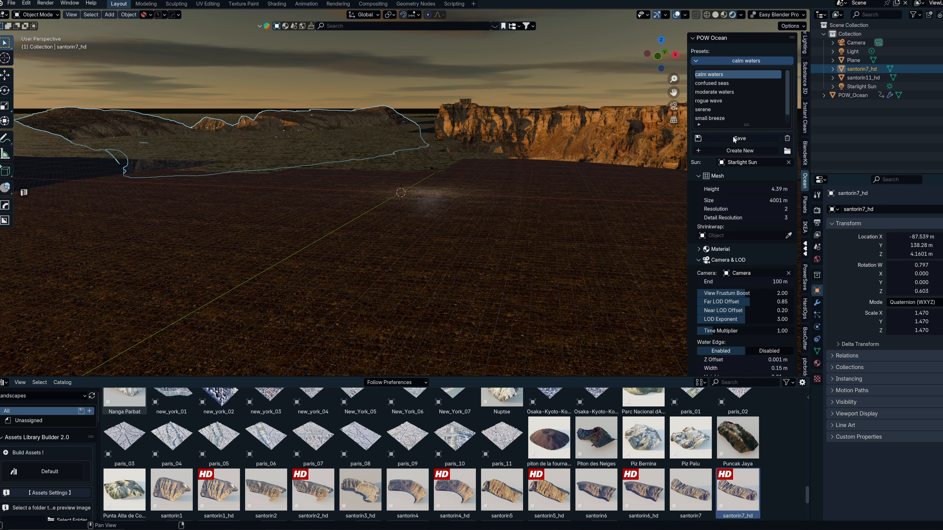
click(887, 42)
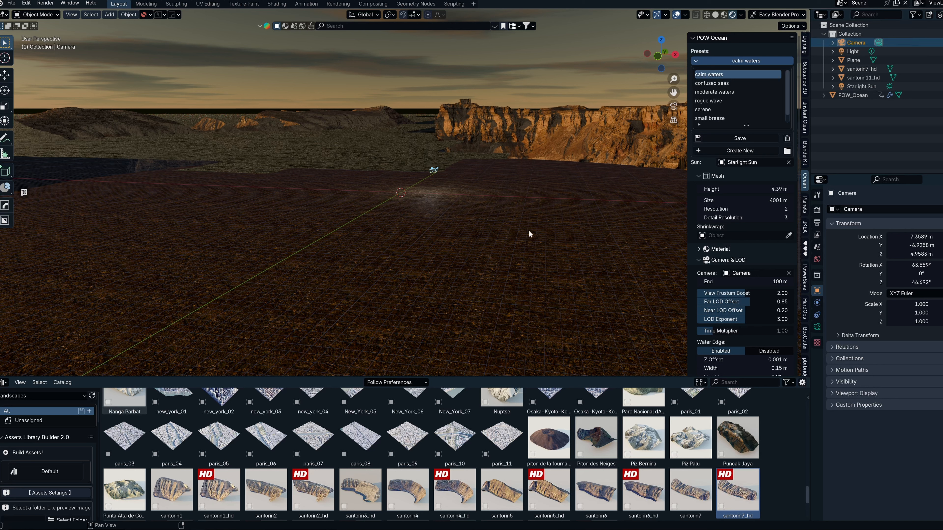
key(g)
key(x)
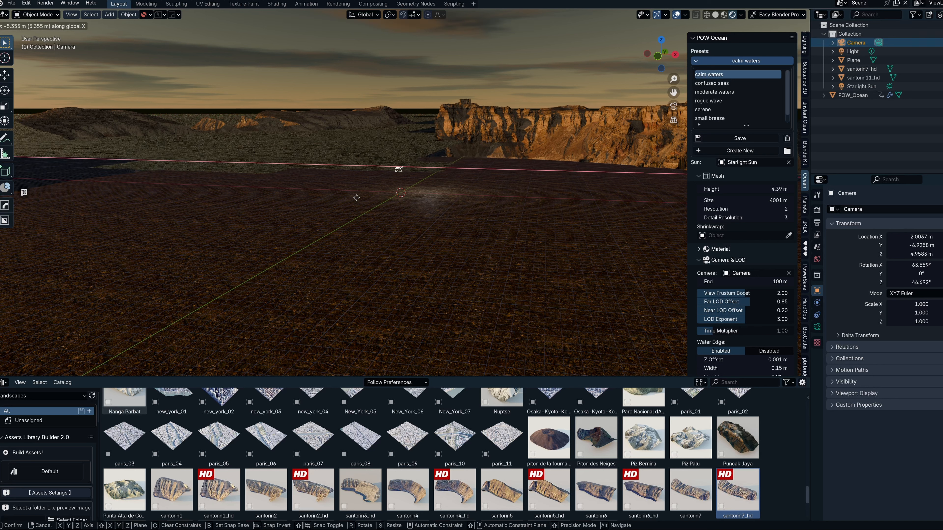
click(571, 265)
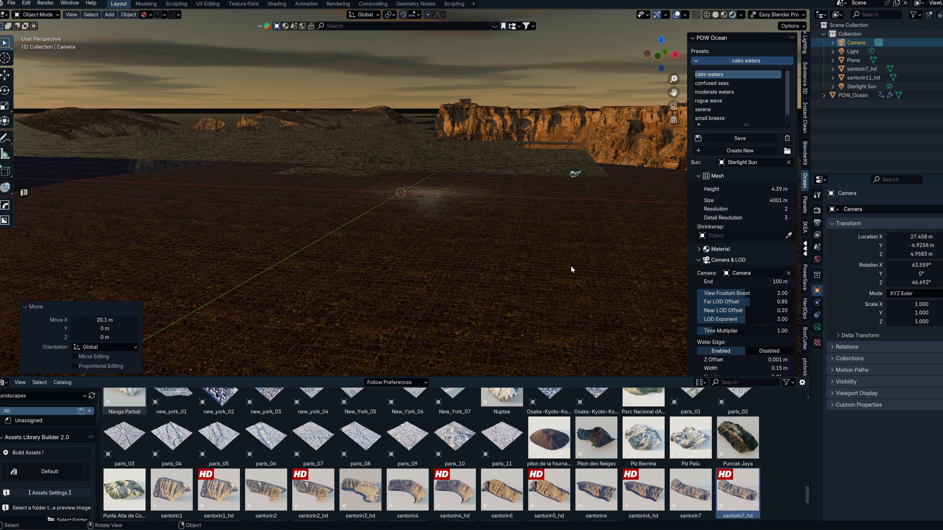
Rotate the camera about -57.7° around Z and reposition it near the shore at about X -4.83 m, Y -45.68 m
key(r)
key(z)
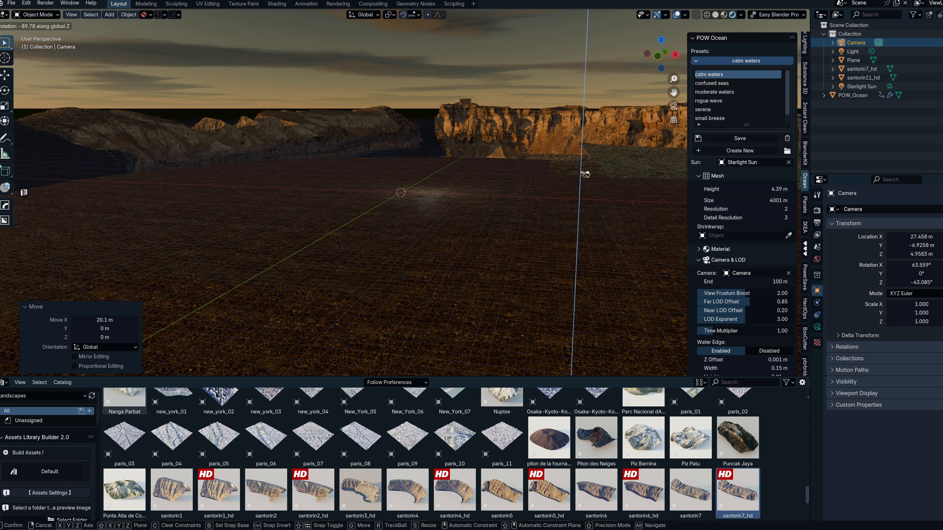
click(582, 174)
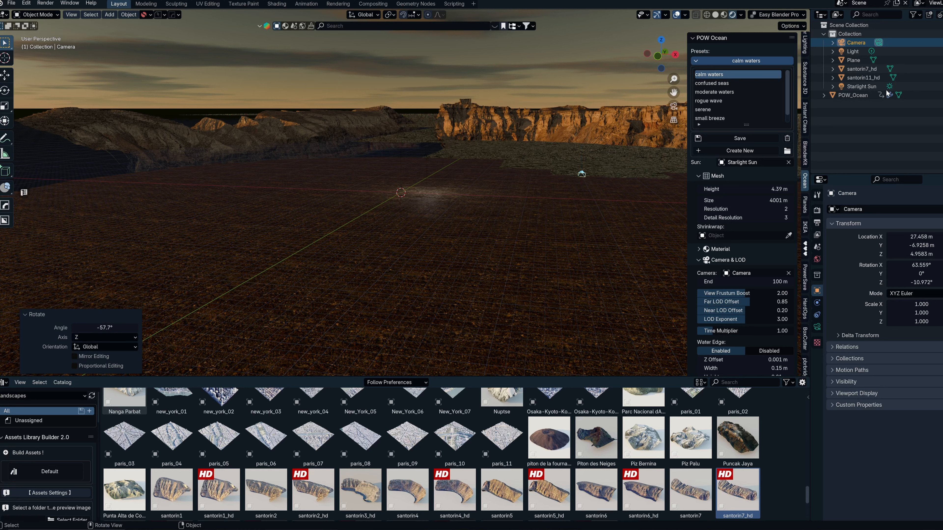
key(g)
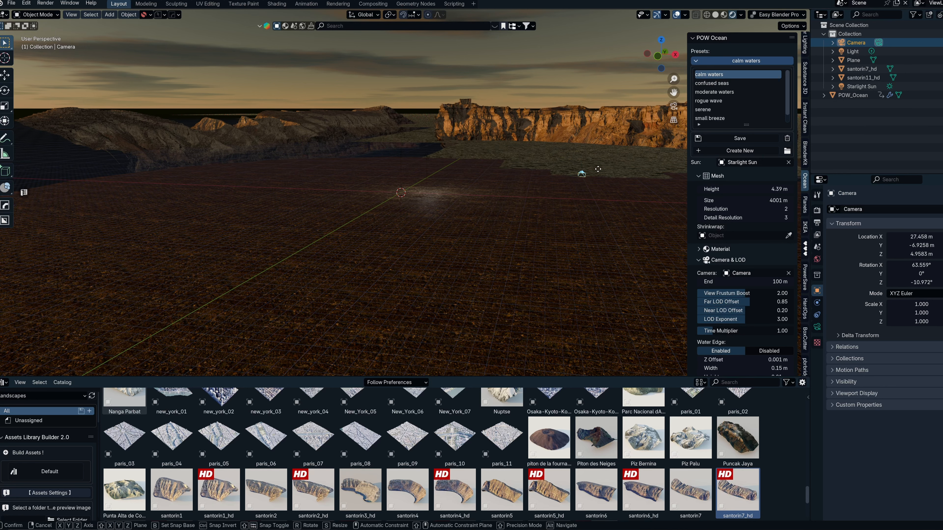
click(367, 183)
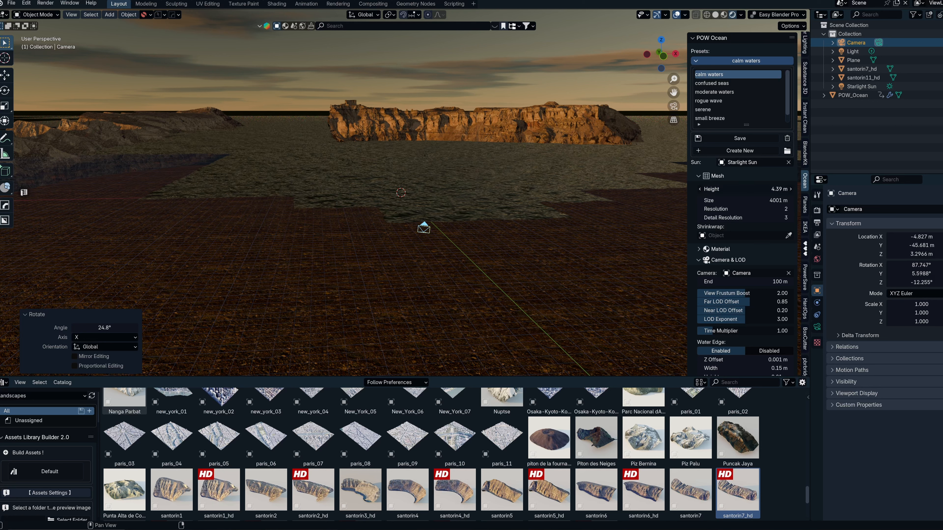
Set the ocean mesh height to about 3.29 m and level the camera above the water at a Z location of about 4.11 m
drag(745, 189, 714, 189)
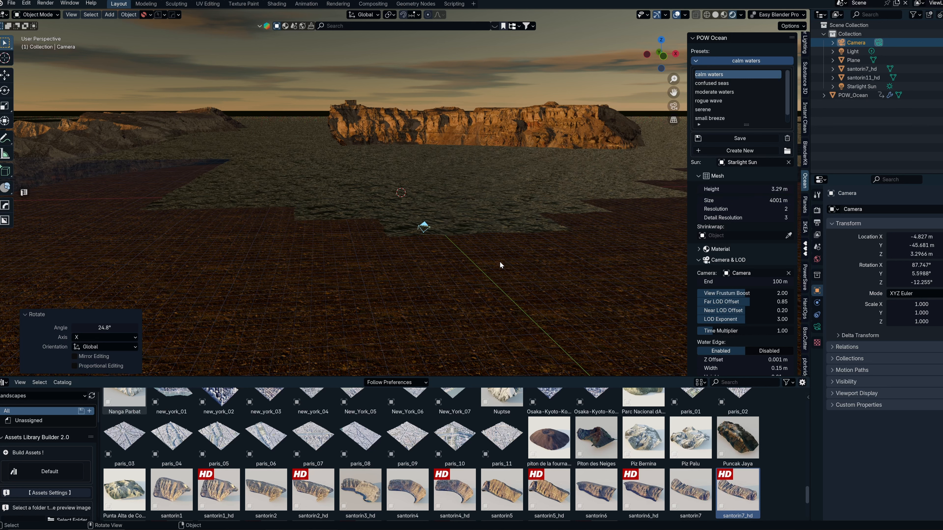
key(KP_0)
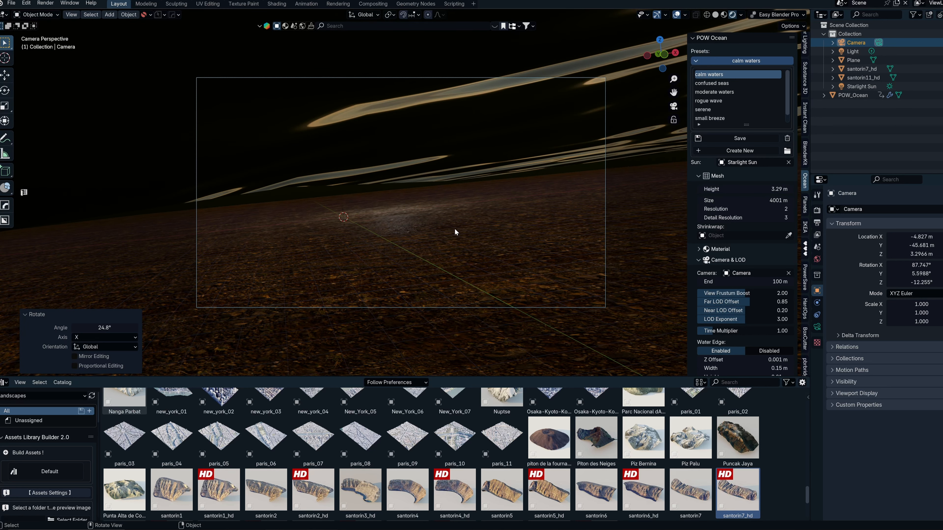
key(g)
key(z)
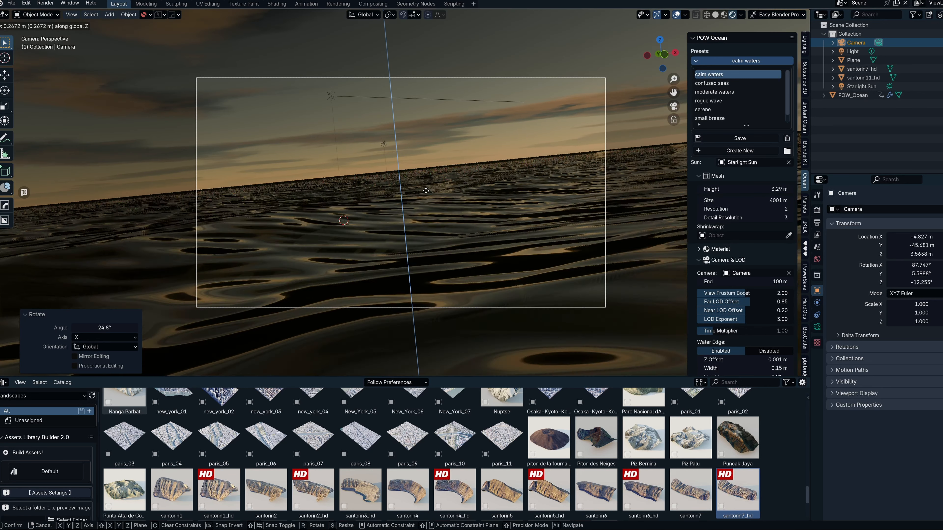
click(423, 169)
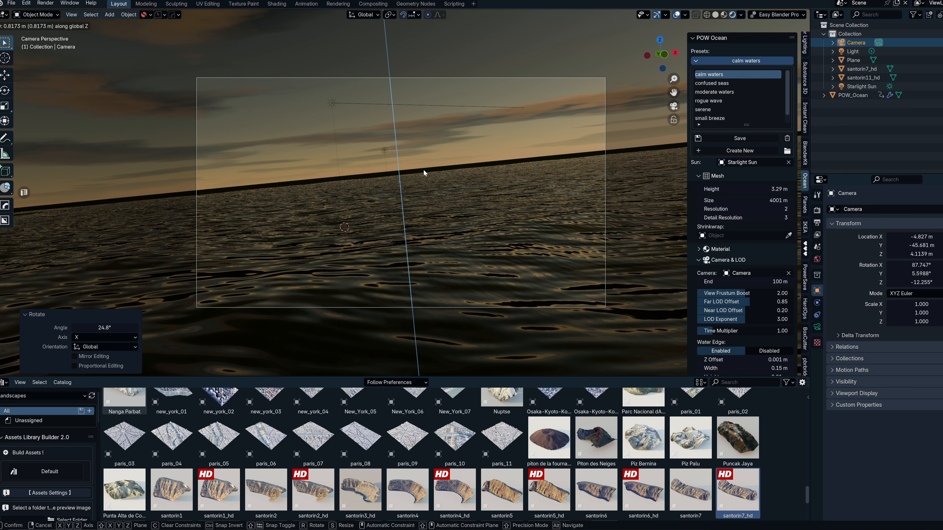
scroll(452, 266, down, 2)
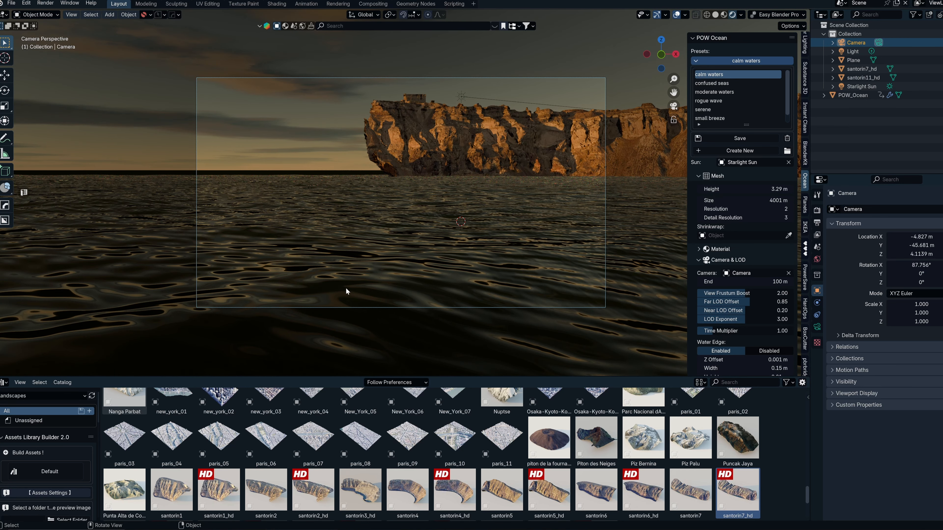
Move the santorin7_hd cliff about -89.4 m along the Y axis, closer to the camera
click(385, 320)
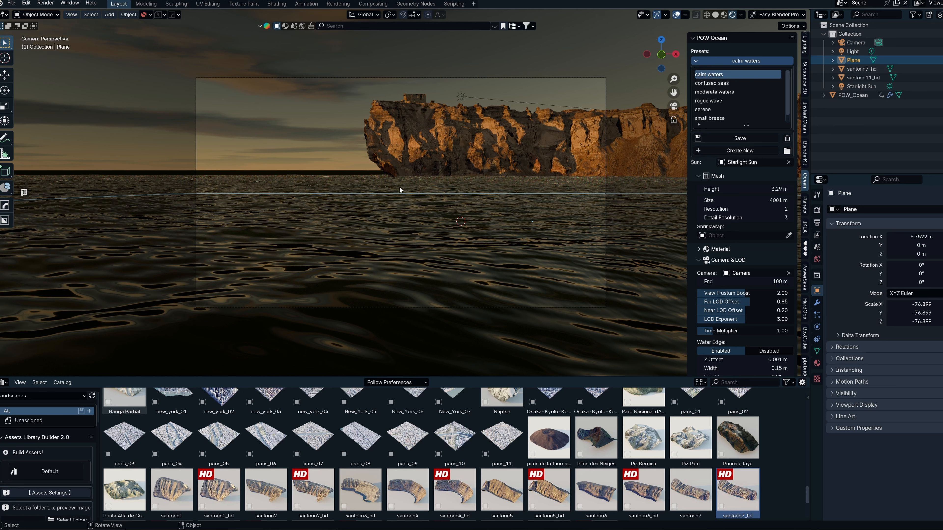
middle_drag(382, 151, 364, 151)
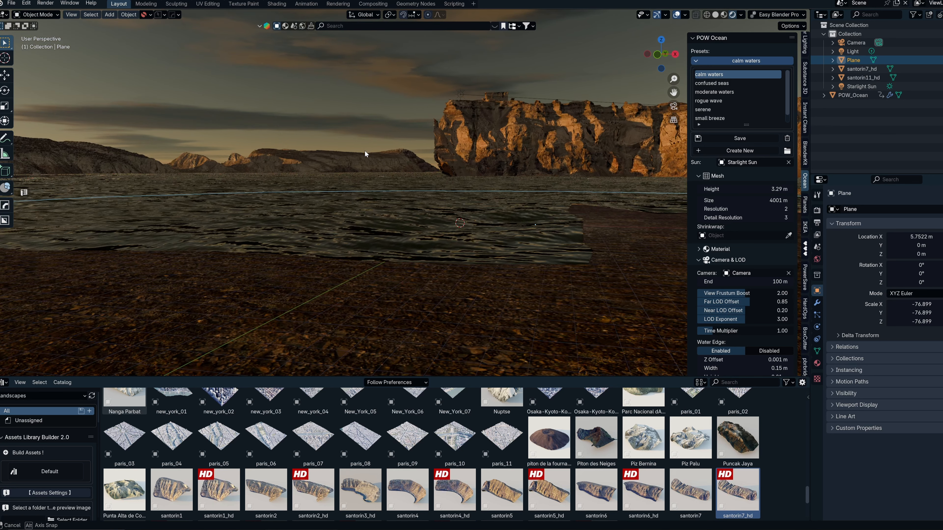
click(358, 155)
key(g)
key(y)
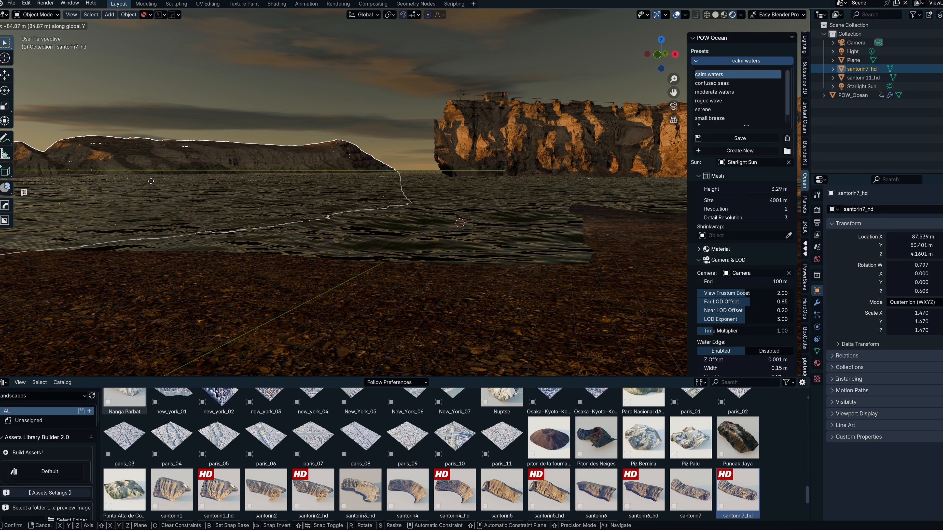
click(201, 192)
In camera view, shift the santorin7_hd cliff about 60.92 m along X and push it farther back along Y
key(KP_0)
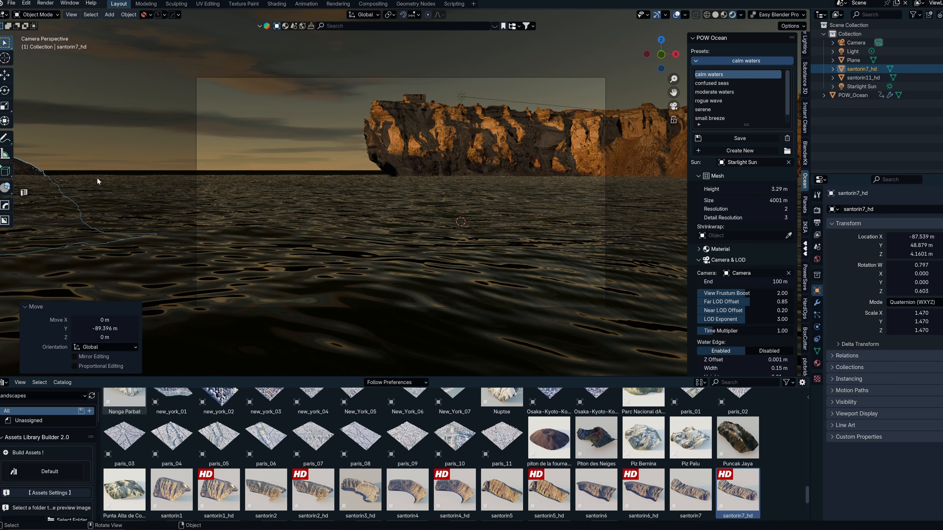
key(g)
key(x)
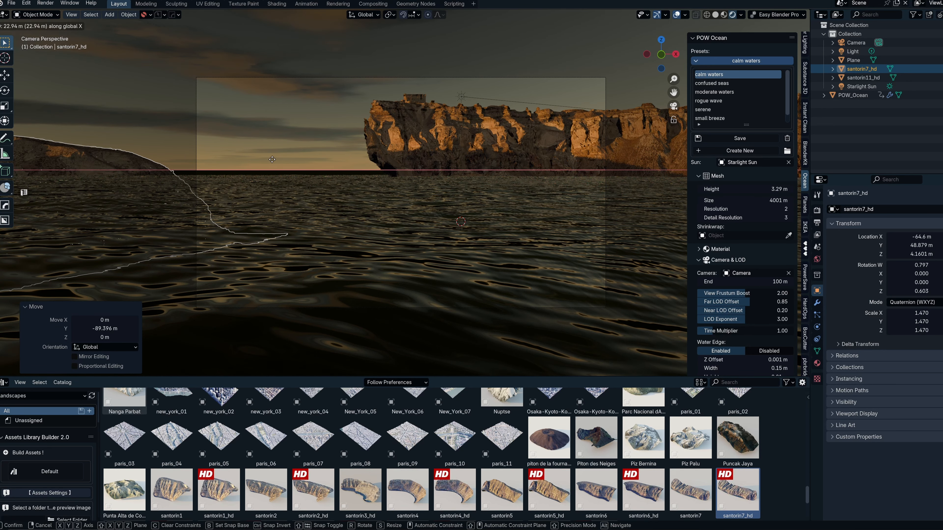
click(400, 165)
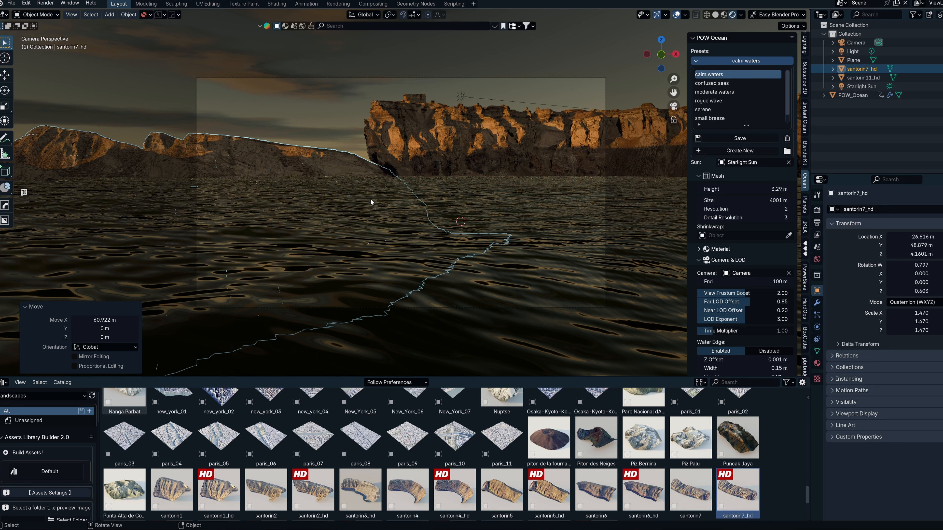
key(g)
key(y)
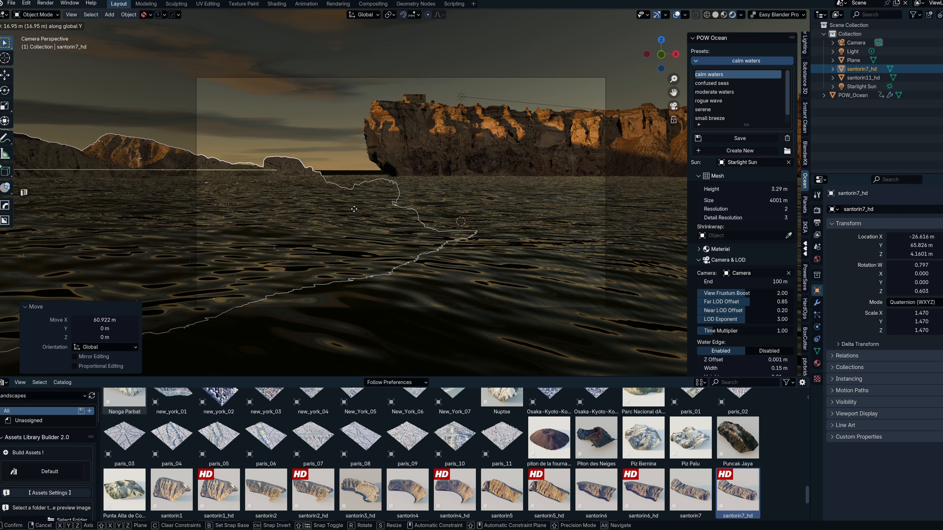
click(357, 209)
Set the ocean's wave height to 1.2 m in the Waves settings
click(487, 306)
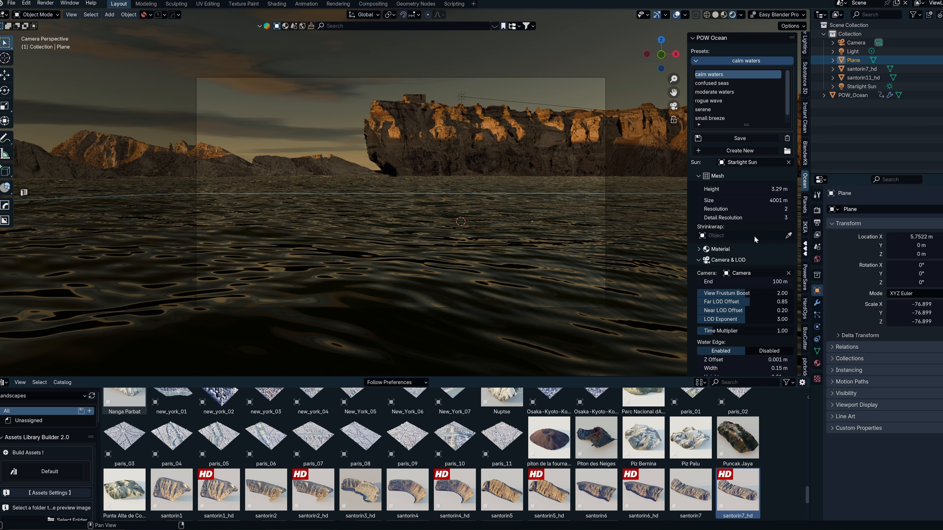
scroll(755, 241, down, 5)
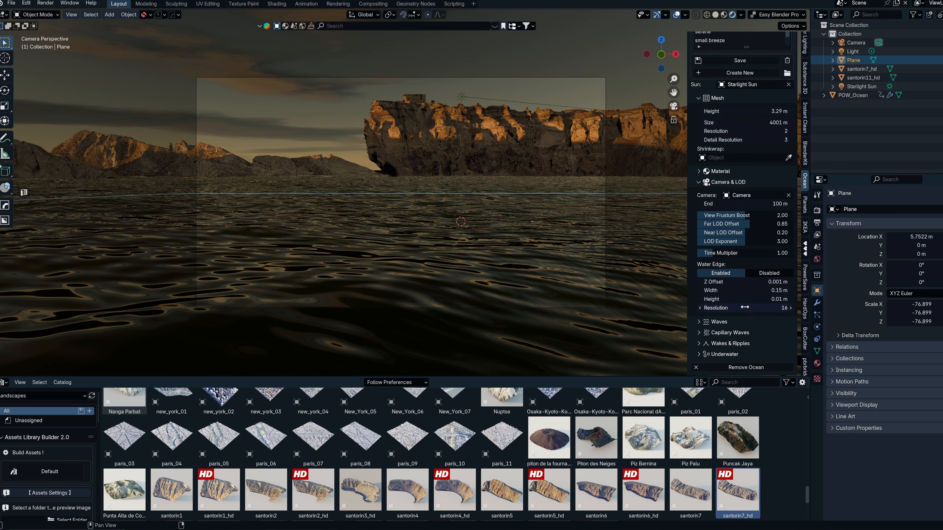
click(702, 323)
scroll(704, 323, down, 2)
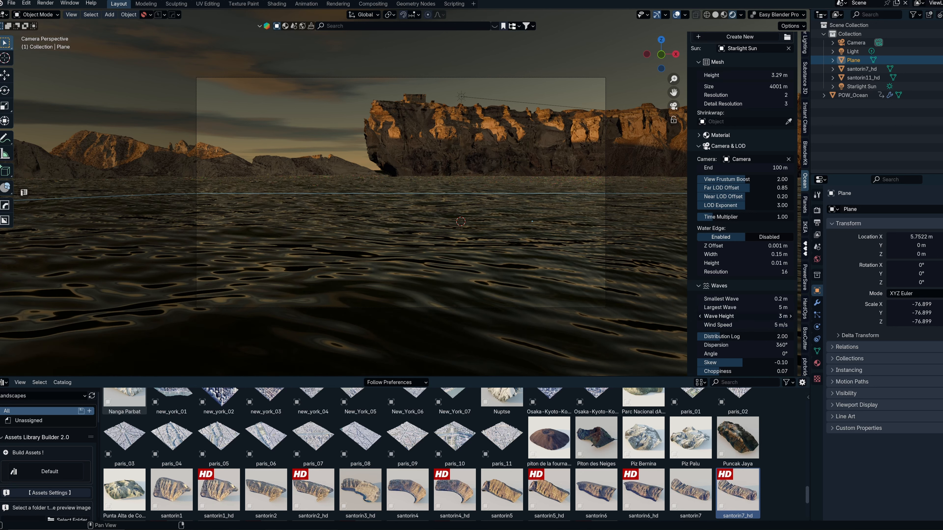
drag(783, 318, 775, 319)
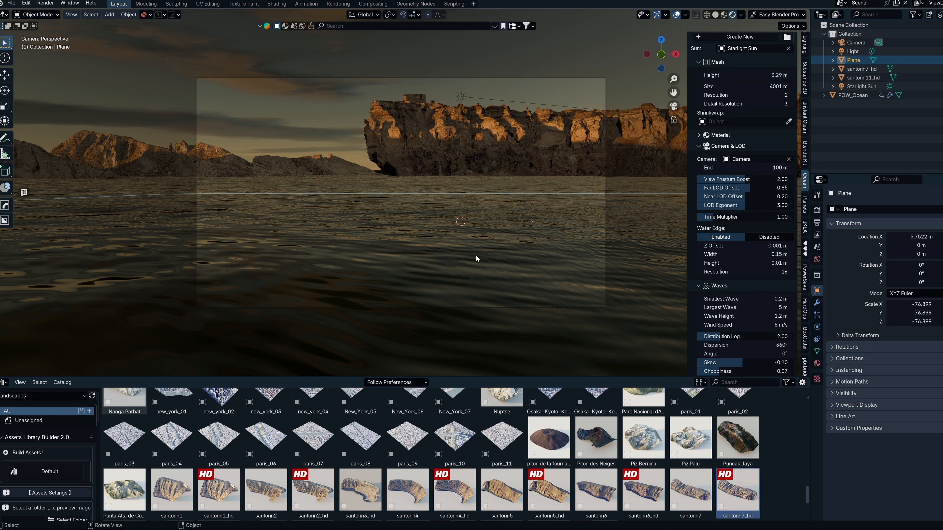
scroll(478, 259, down, 1)
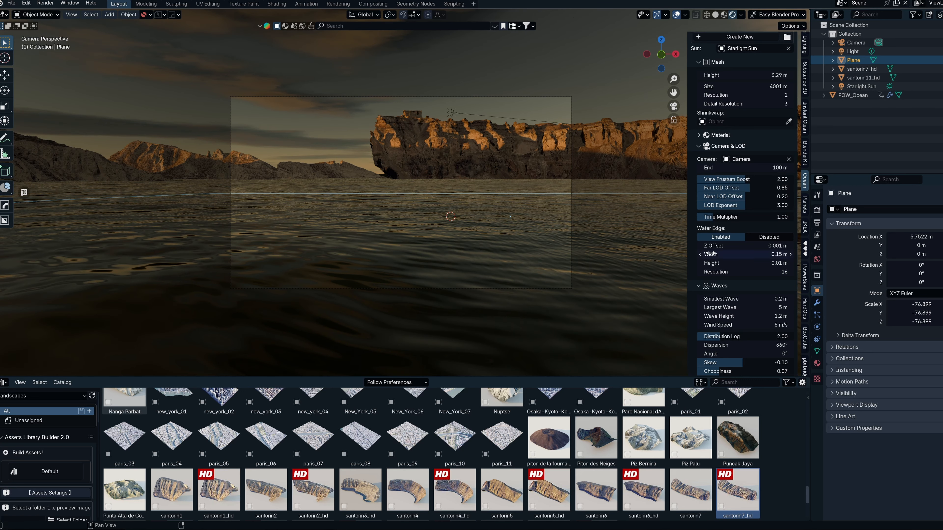
Review the remaining Waves settings and expand the ocean's Capillary Waves settings
scroll(753, 318, down, 1)
scroll(754, 319, down, 2)
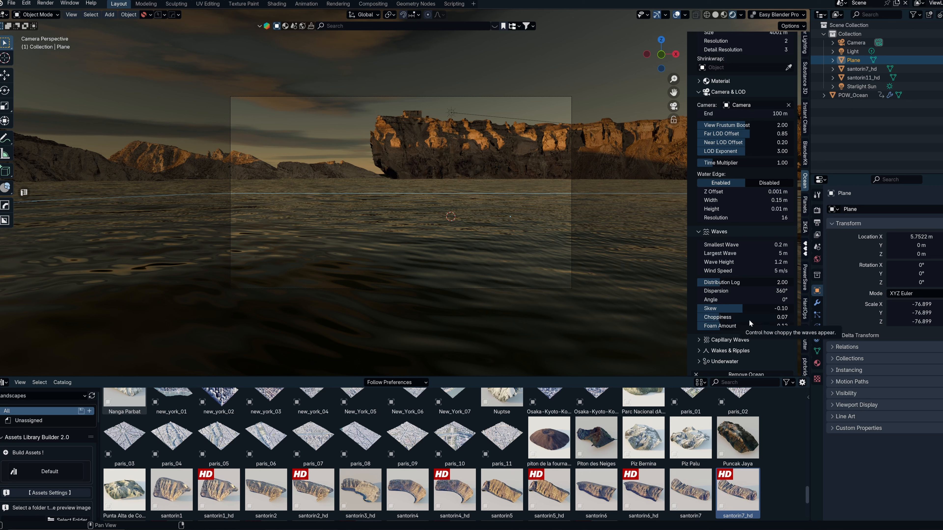
click(699, 340)
scroll(699, 342, down, 4)
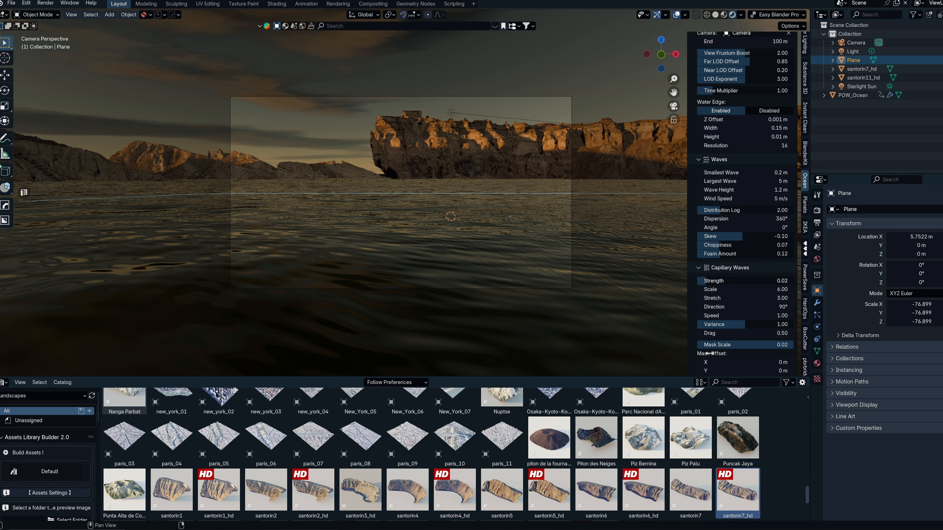
Set the ocean's largest wave to 25 m in the Waves settings
scroll(710, 351, down, 2)
click(763, 144)
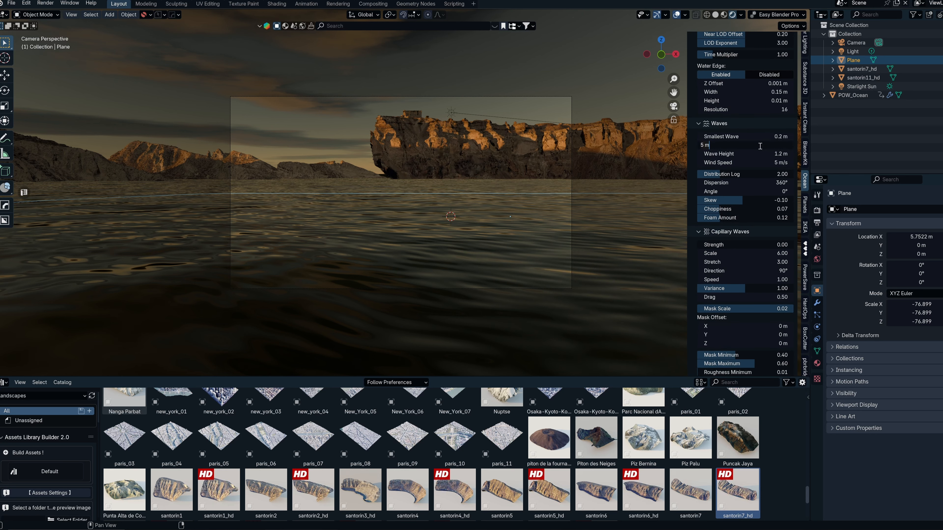
key(Home)
text(02)
key(Return)
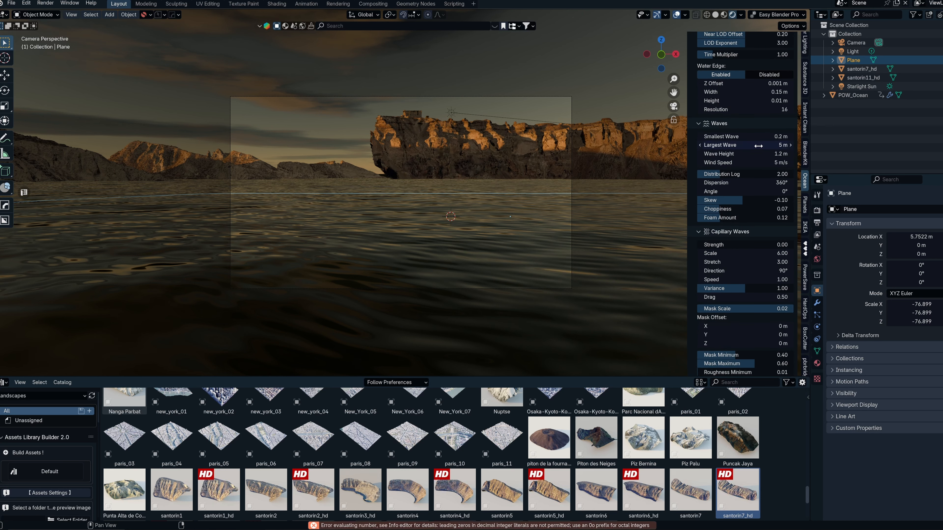
click(779, 144)
key(Home)
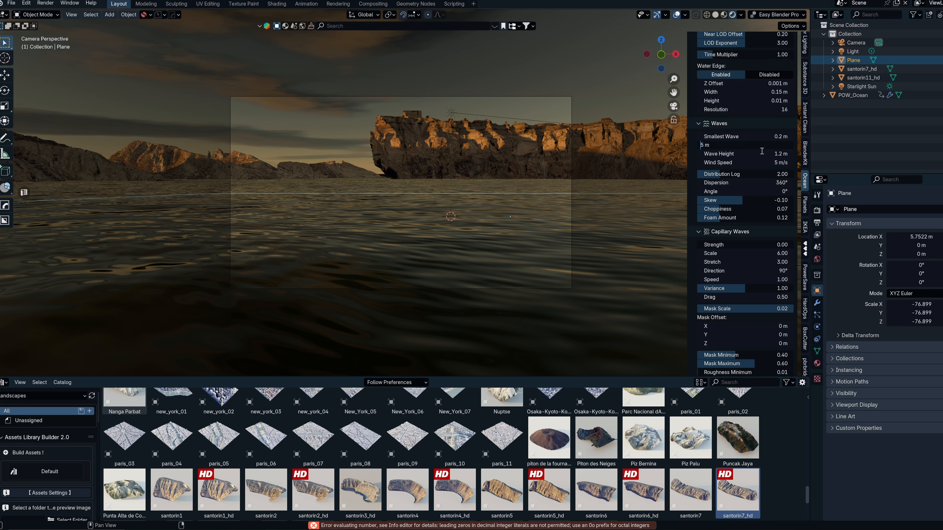
text(2)
key(Return)
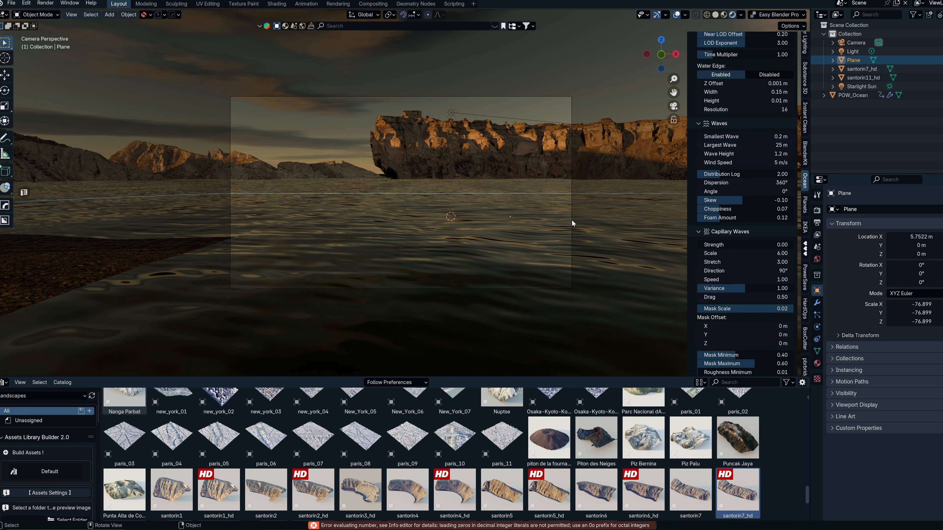
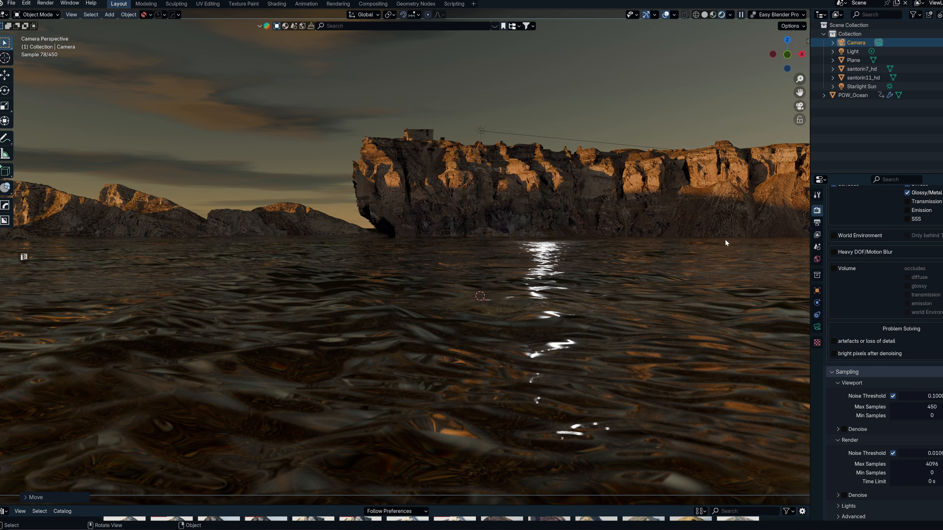
In the PSA Atmosphere settings, adjust the sun's vertical rotation to -82.035°
key(n)
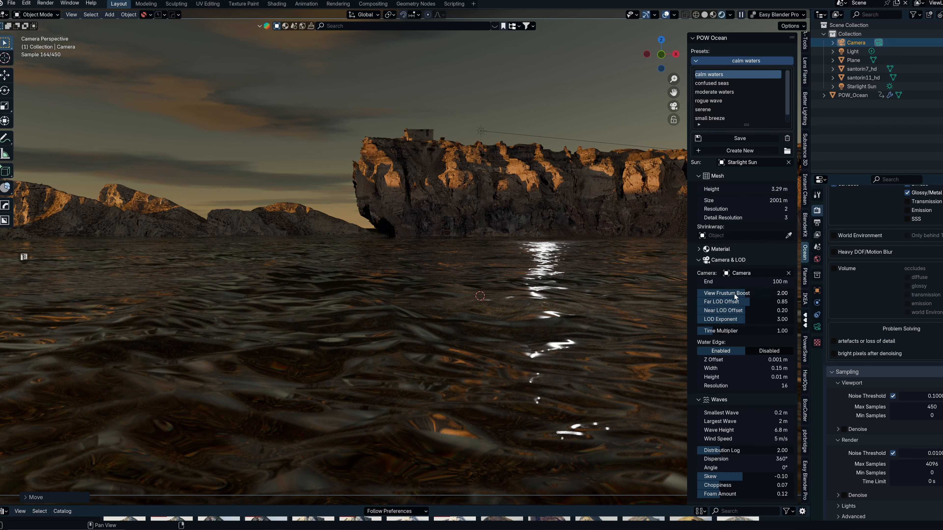
scroll(809, 249, up, 10)
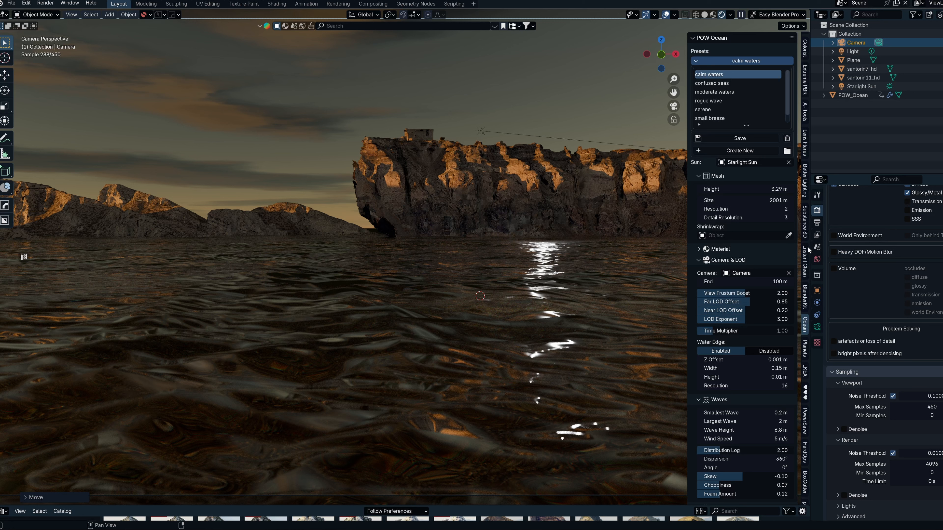
click(805, 164)
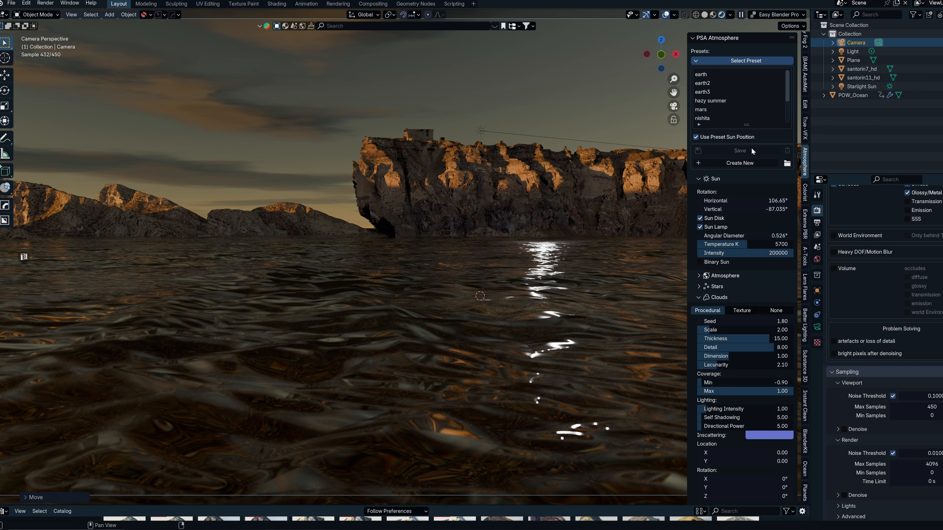
scroll(734, 243, down, 5)
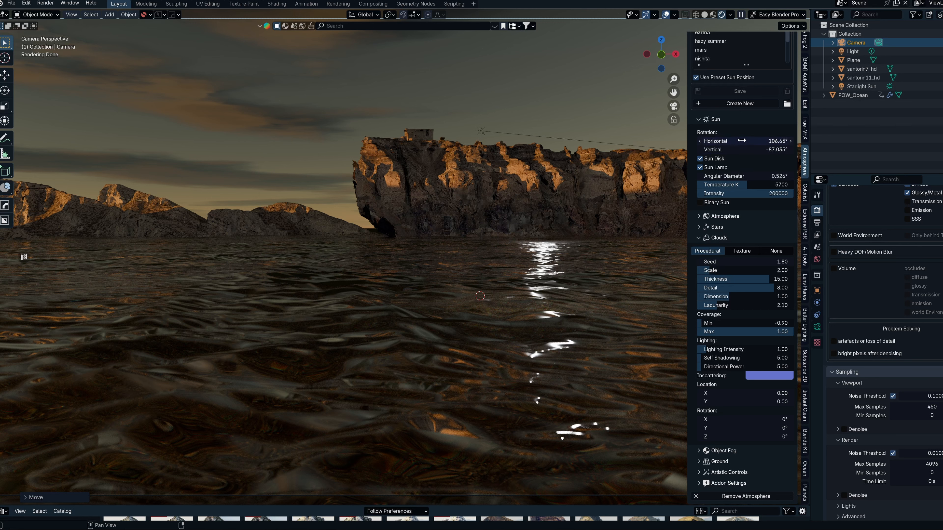
mouse_move(753, 147)
mouse_down()
mouse_move(741, 147)
mouse_move(758, 149)
mouse_up()
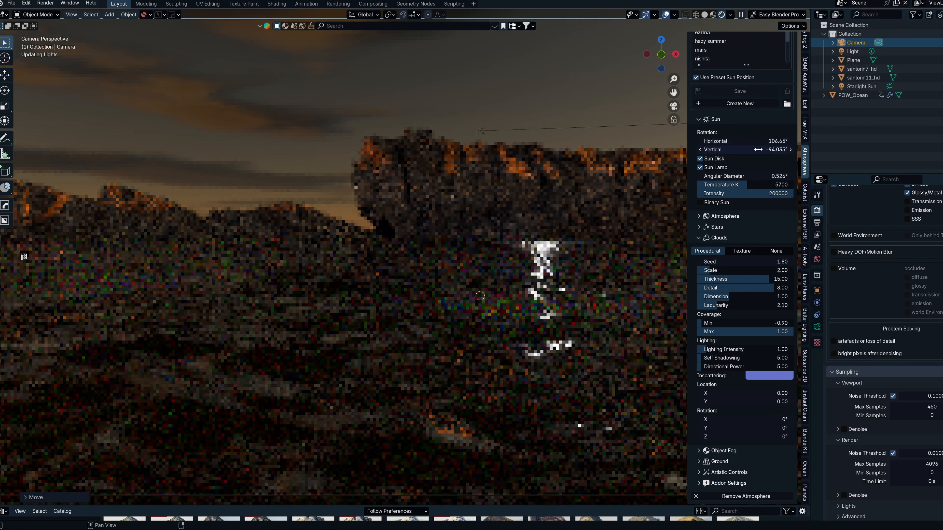
click(759, 149)
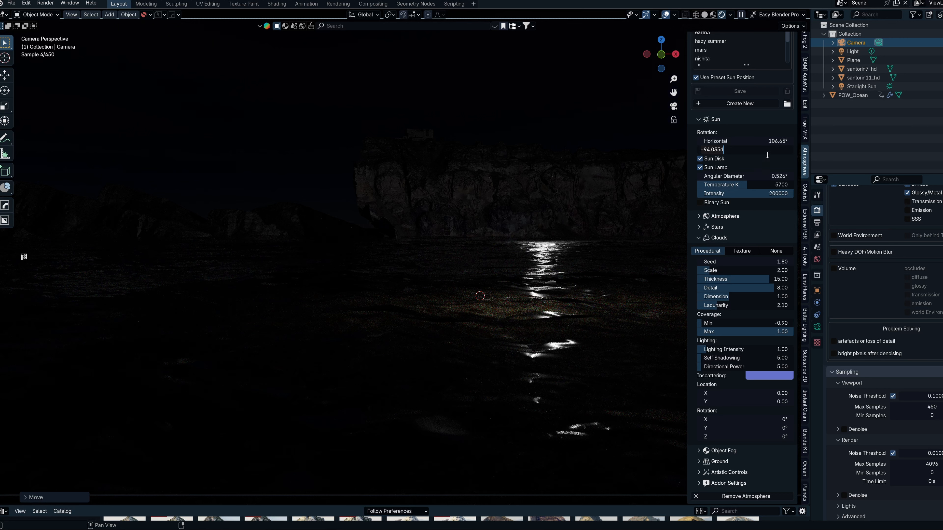
key(Return)
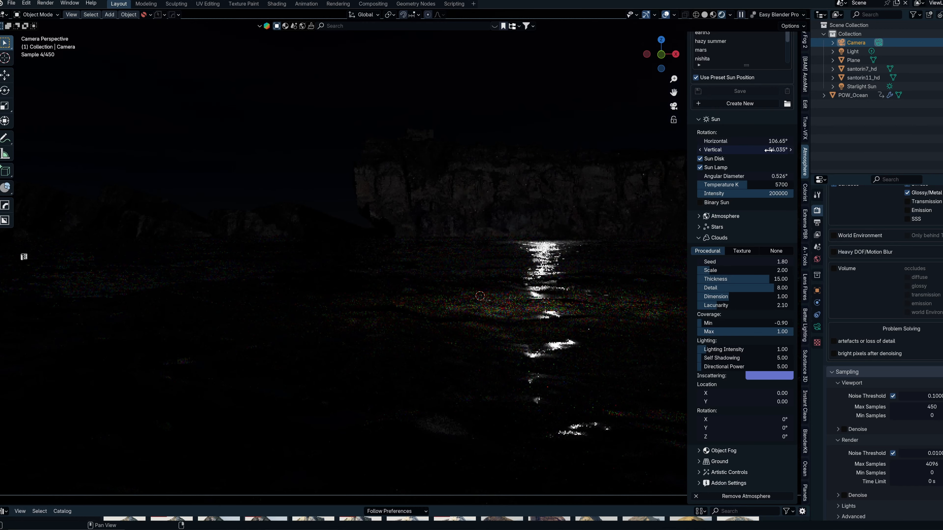
drag(769, 150, 768, 149)
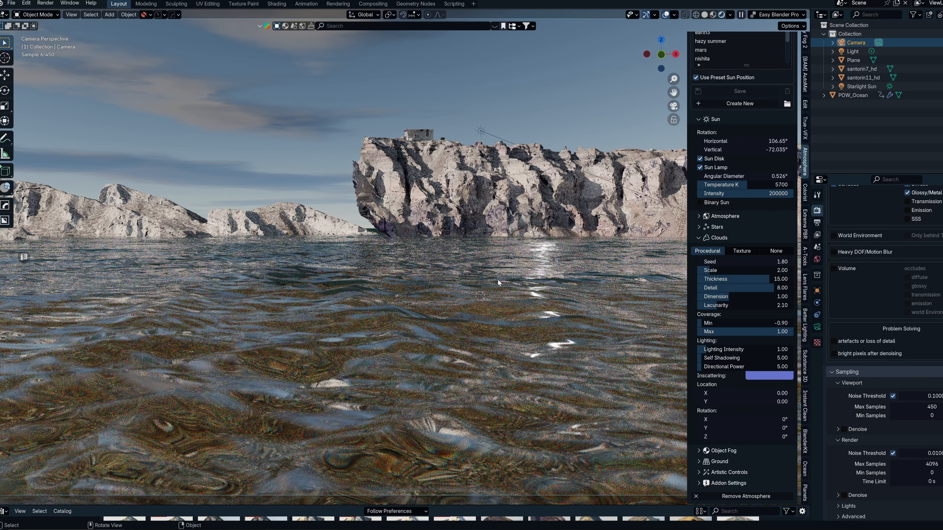
drag(769, 150, 761, 150)
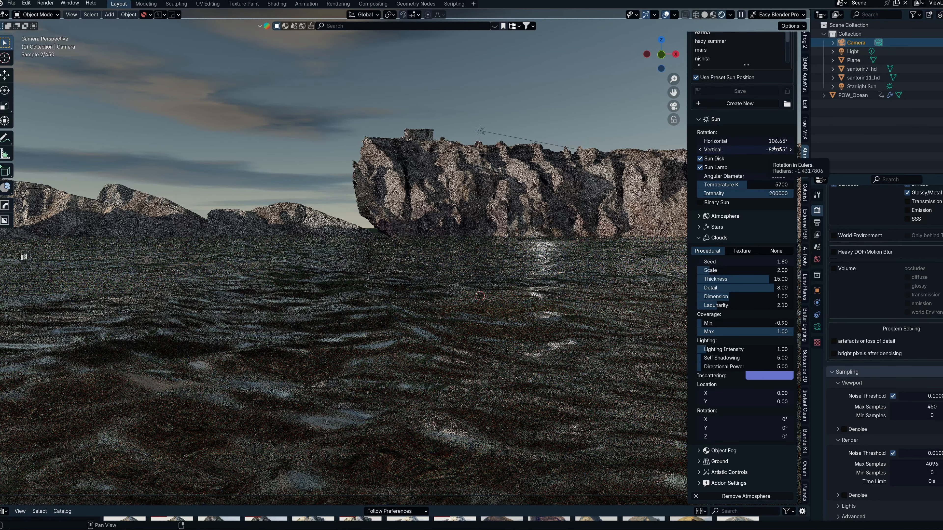
Set the sun's horizontal rotation to 100.65° and save the scene file
drag(777, 142, 772, 141)
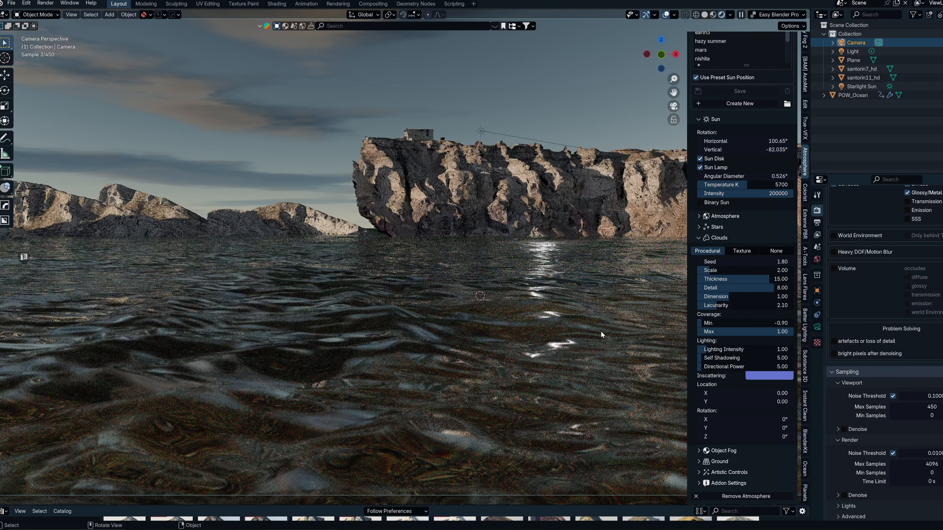
key(n)
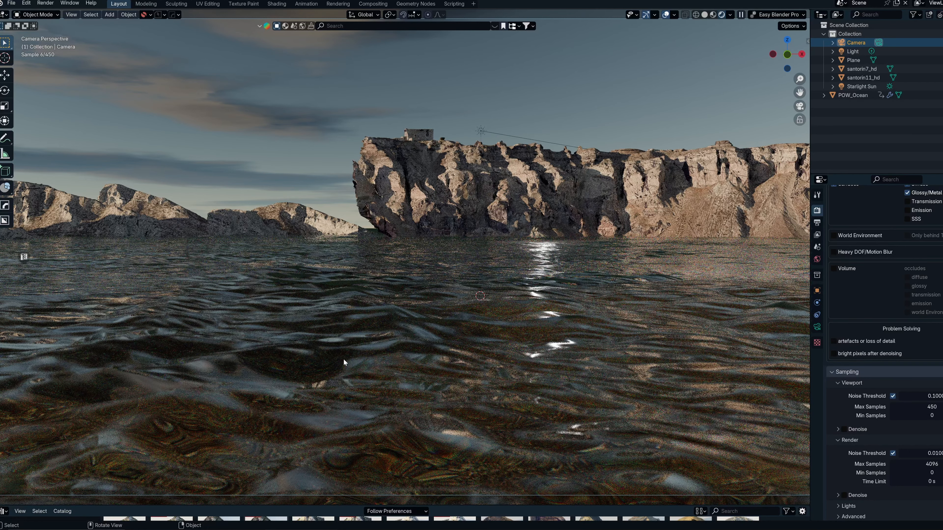
key(ctrl+s)
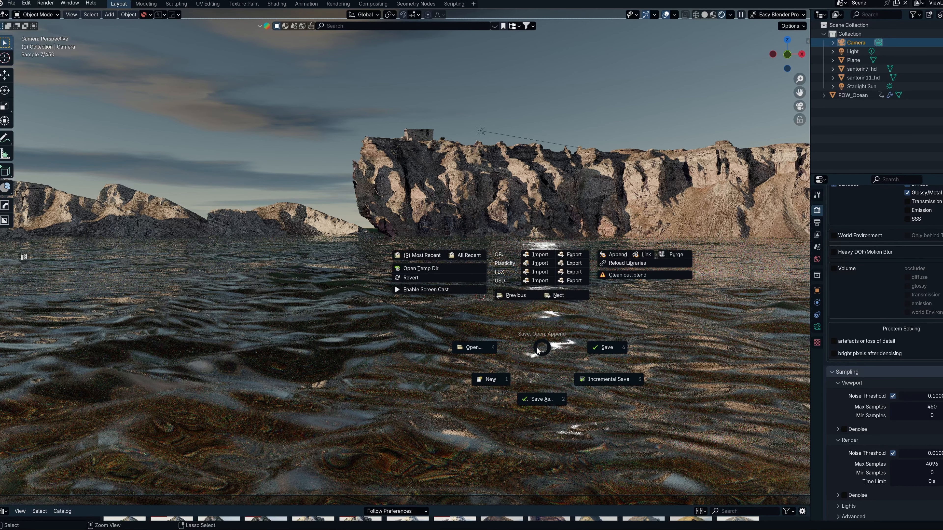
click(609, 348)
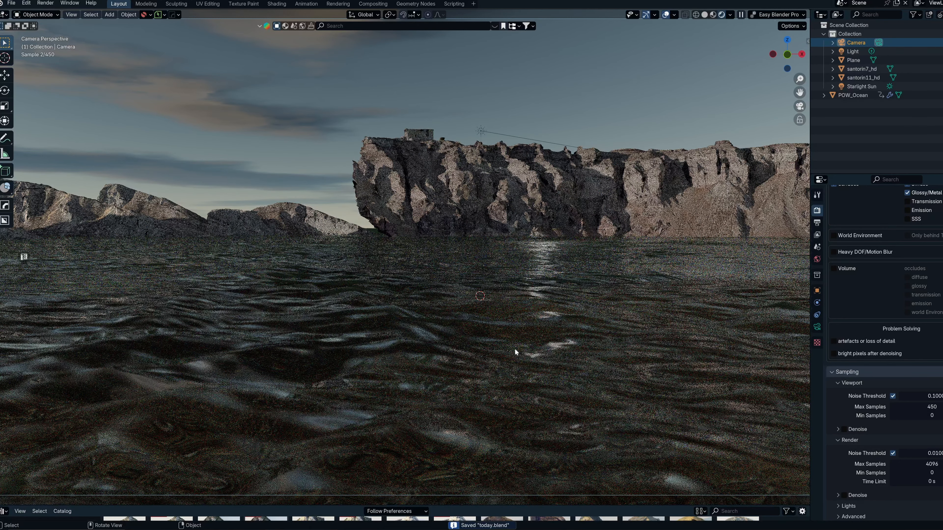
From the camera view, rotate the camera about 16.66° around the global Z axis
middle_drag(514, 344, 493, 327)
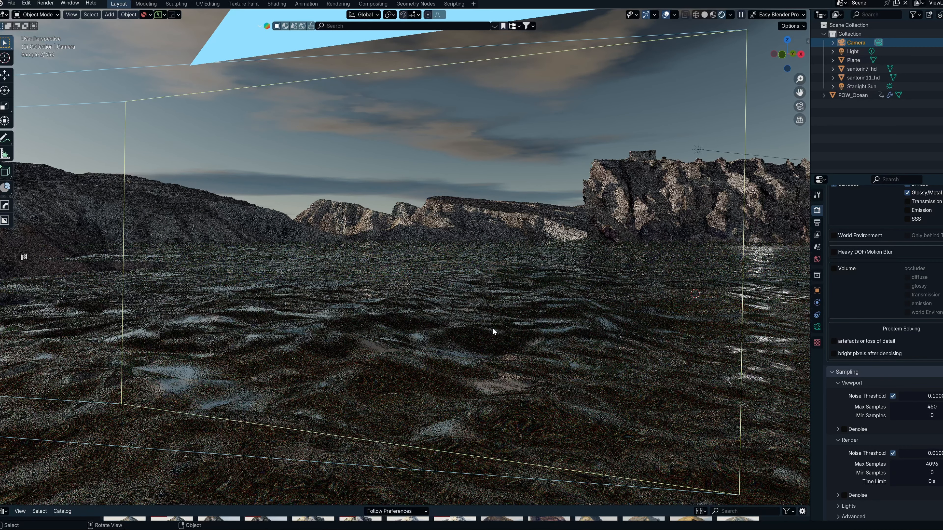
middle_drag(493, 329, 584, 305)
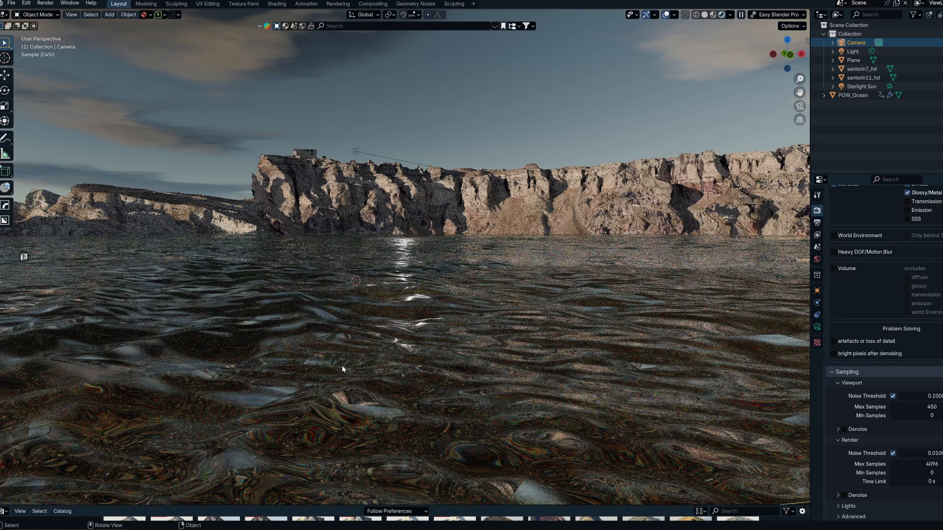
key(KP_0)
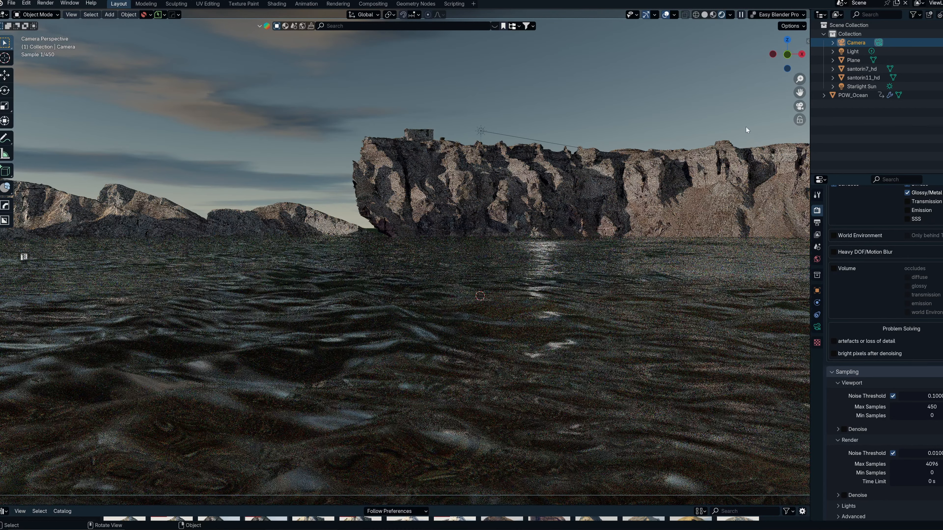
key(r)
key(z)
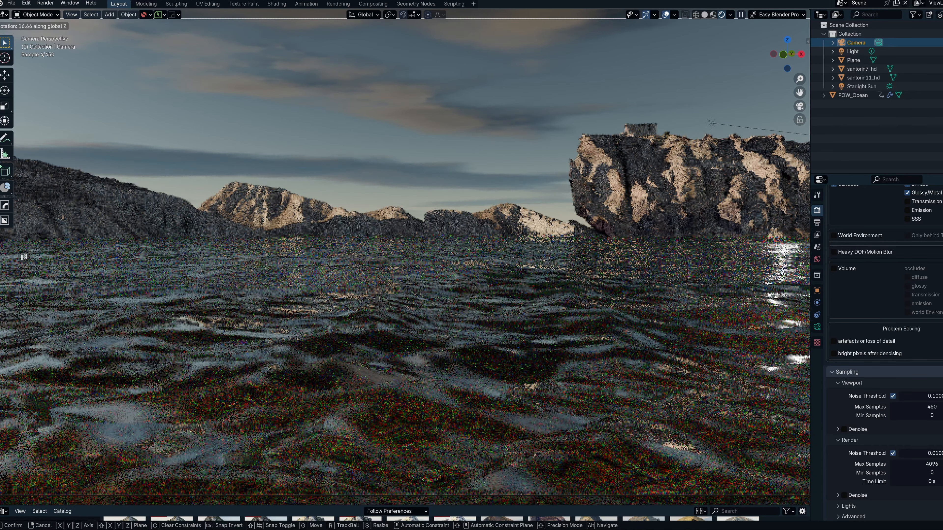
click(634, 229)
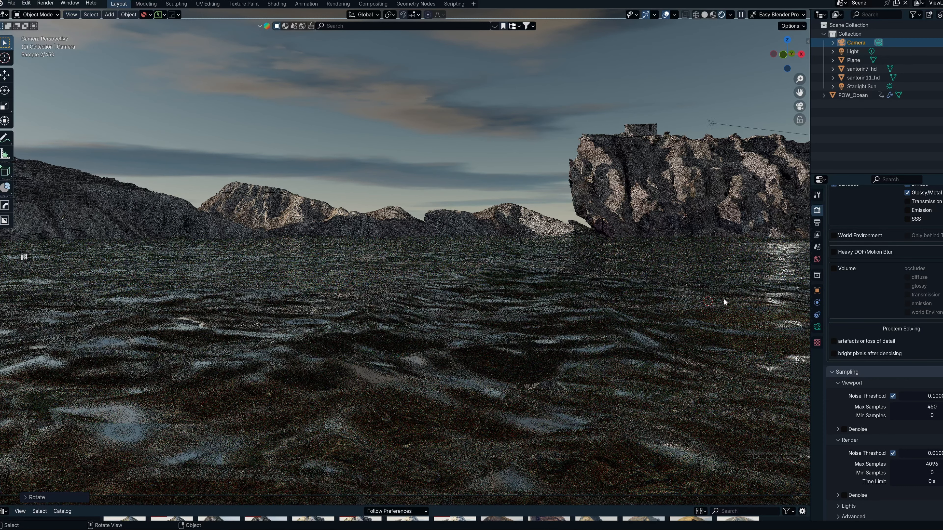
Rotate the santorin11_hd cliff about -13.16° around the global Z axis
click(657, 202)
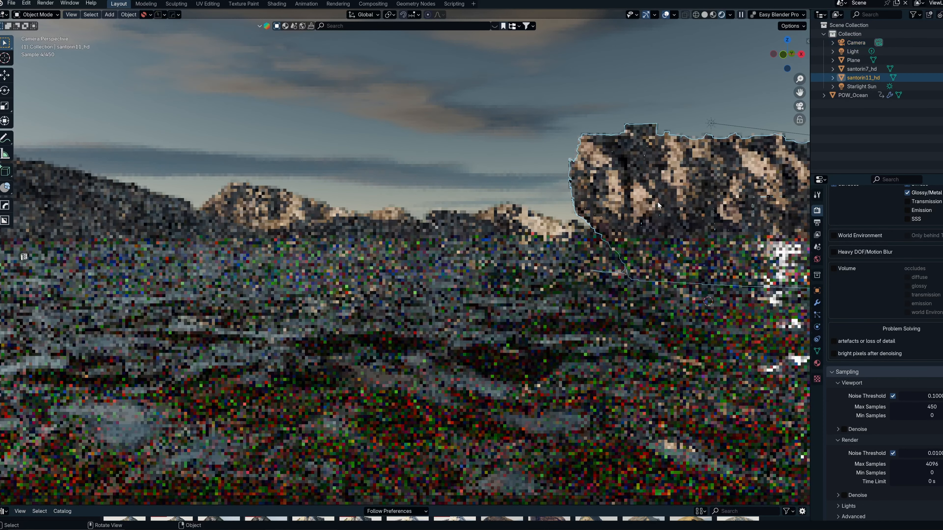
key(r)
key(z)
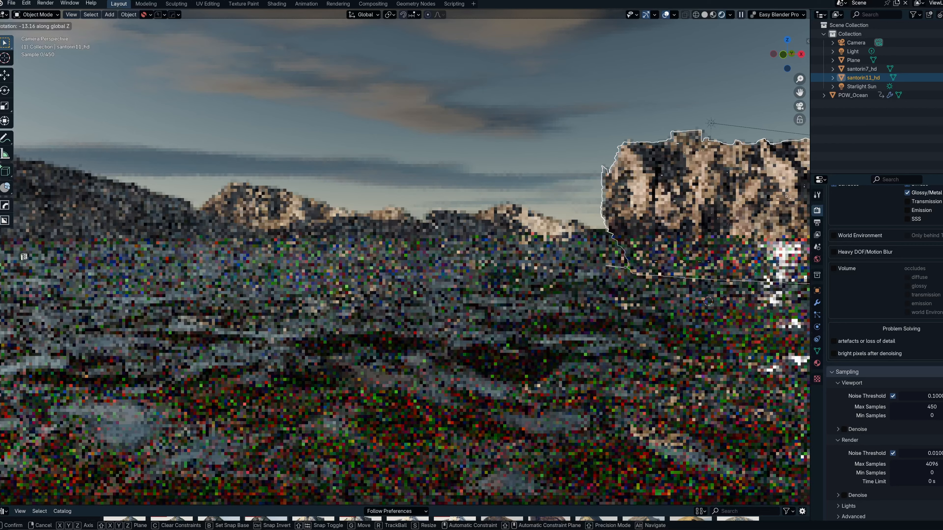
click(726, 300)
Move the santorin11_hd cliff about -45.5 m along the global X axis
key(g)
key(x)
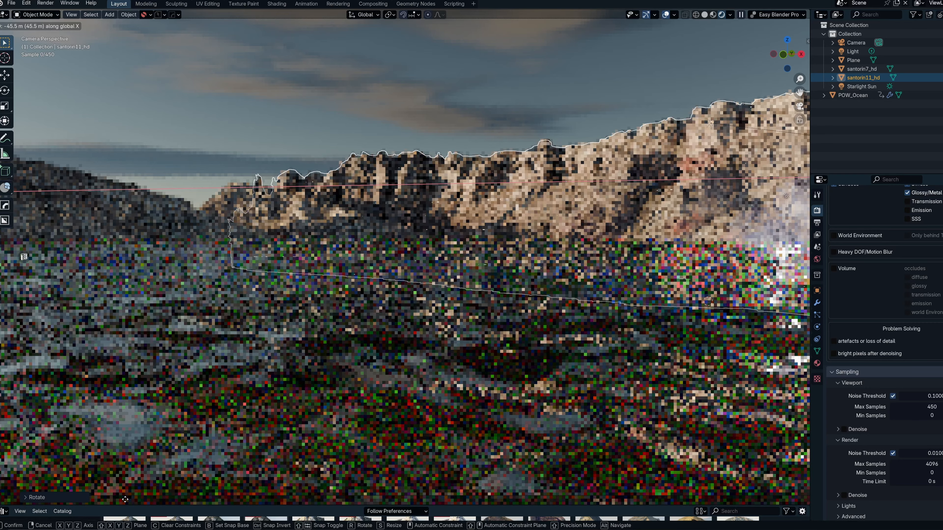
click(125, 500)
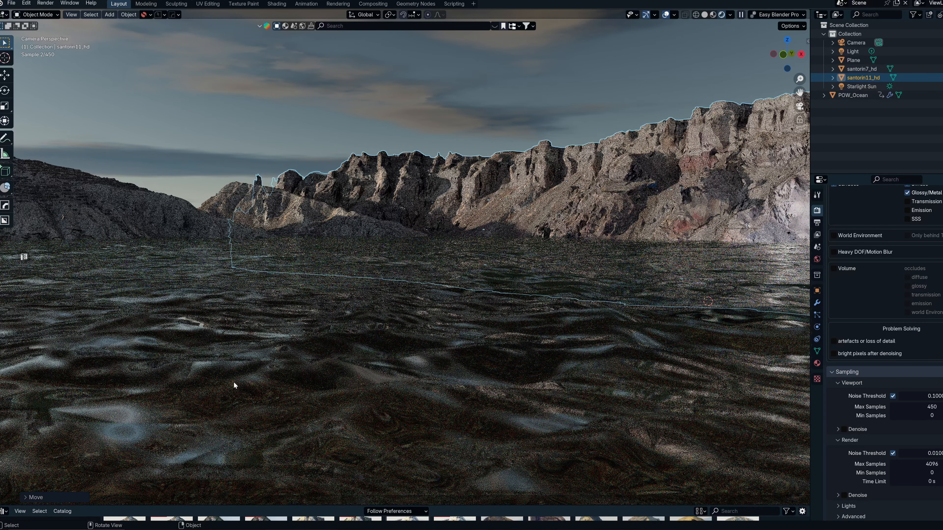
click(249, 399)
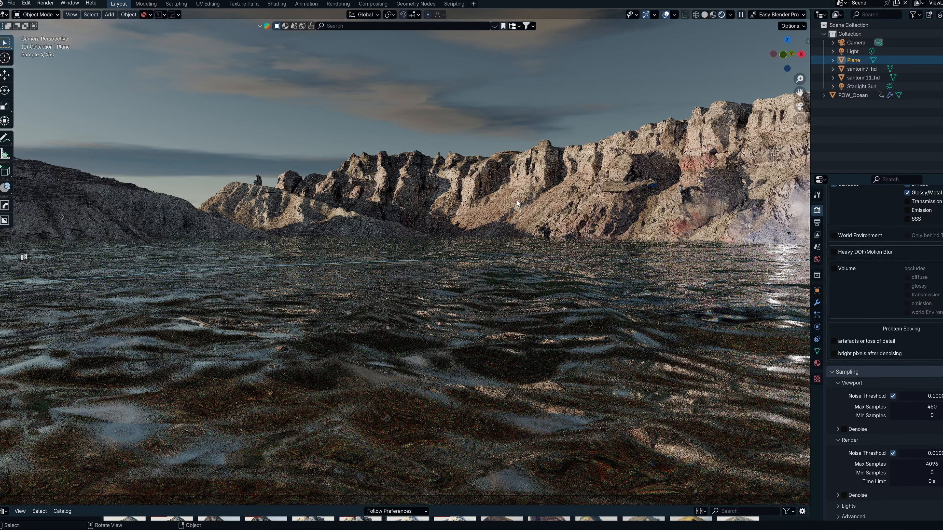
Lower the santorin11_hd cliff by about 1.4 m along the Z axis and scale it up slightly
click(518, 201)
key(g)
key(z)
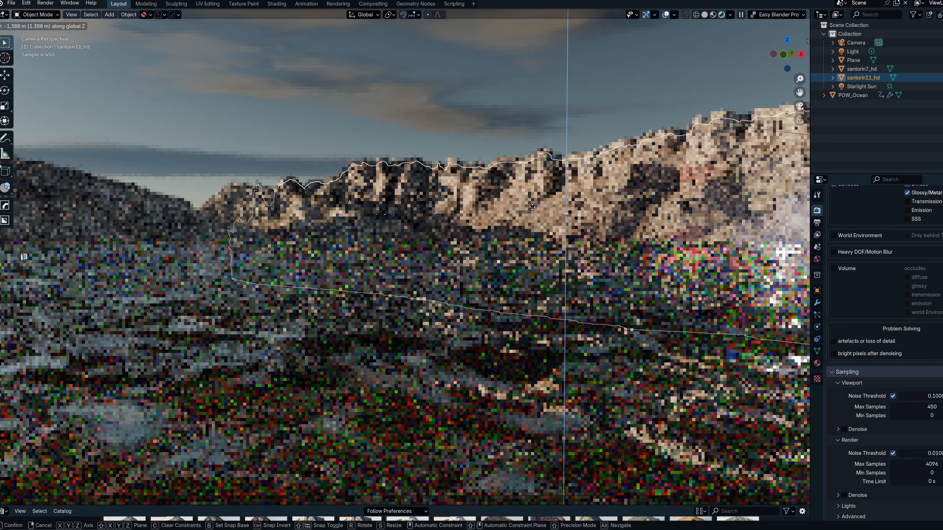
click(494, 229)
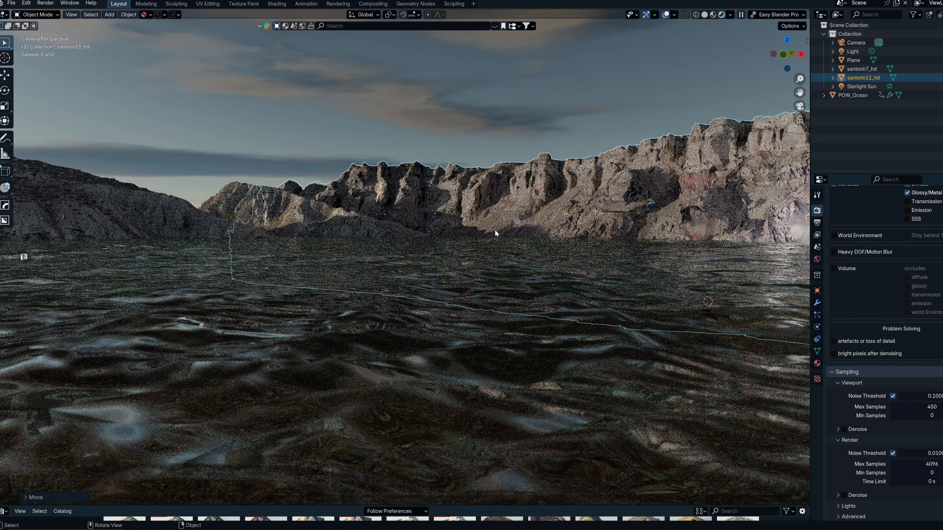
key(s)
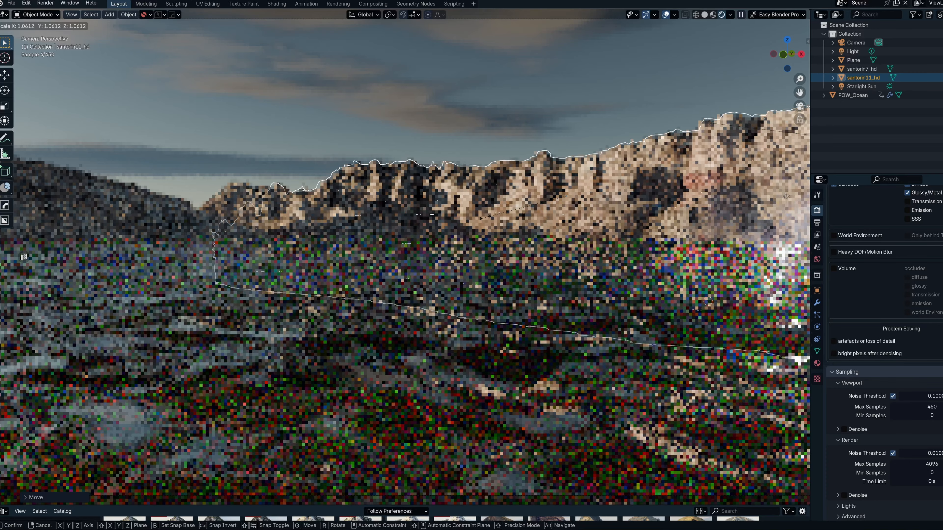
click(474, 211)
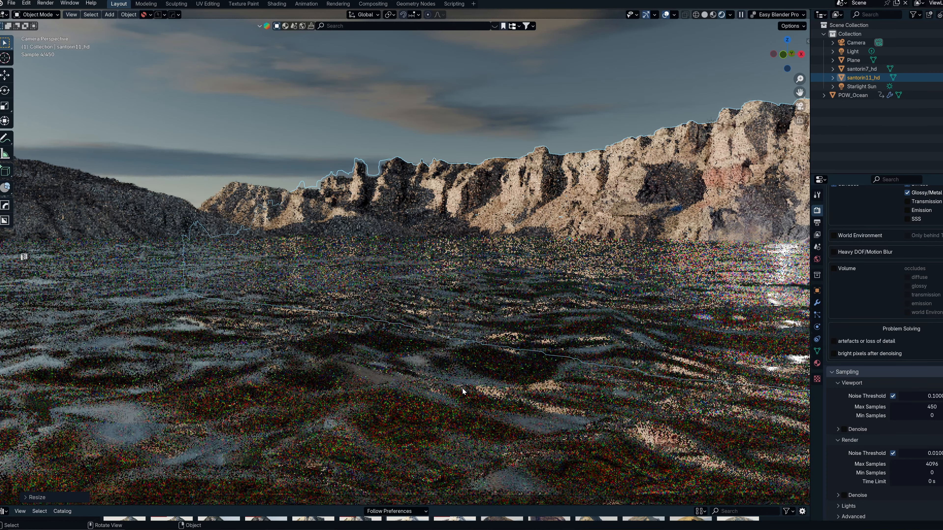
Move the santorin11_hd cliff about 2.87 m along the global Y axis and save the file
key(g)
key(y)
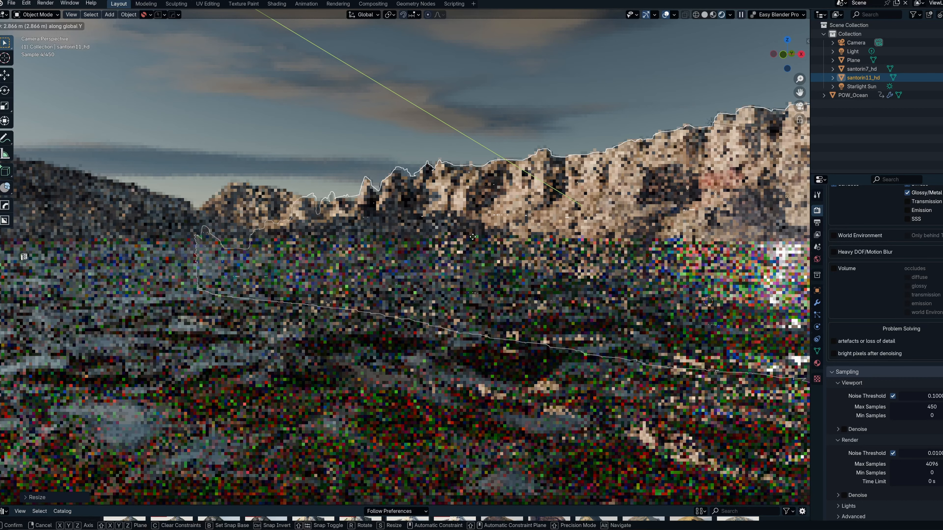
click(473, 236)
click(437, 421)
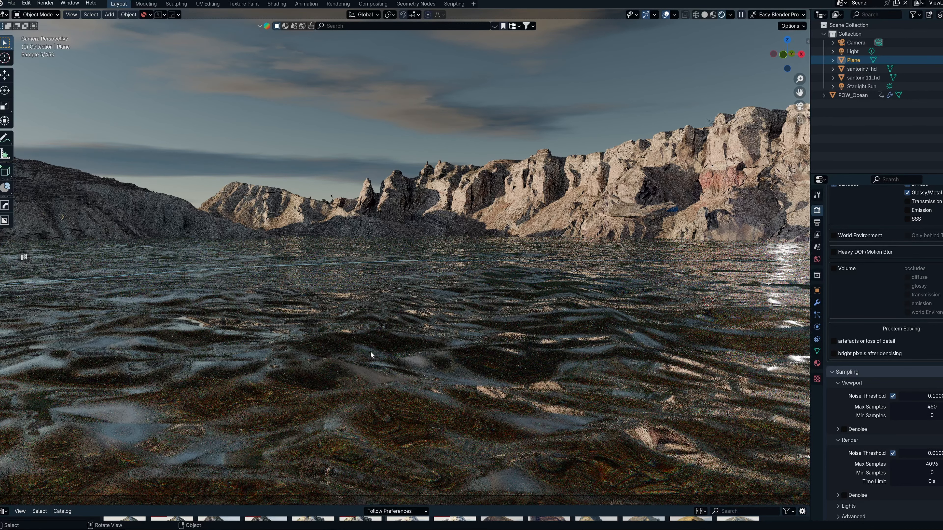
key(ctrl+s)
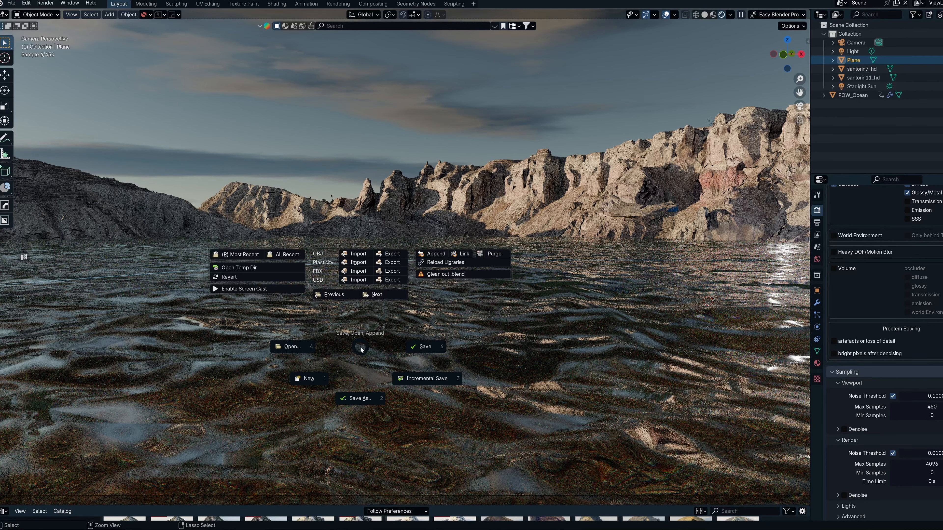
click(411, 340)
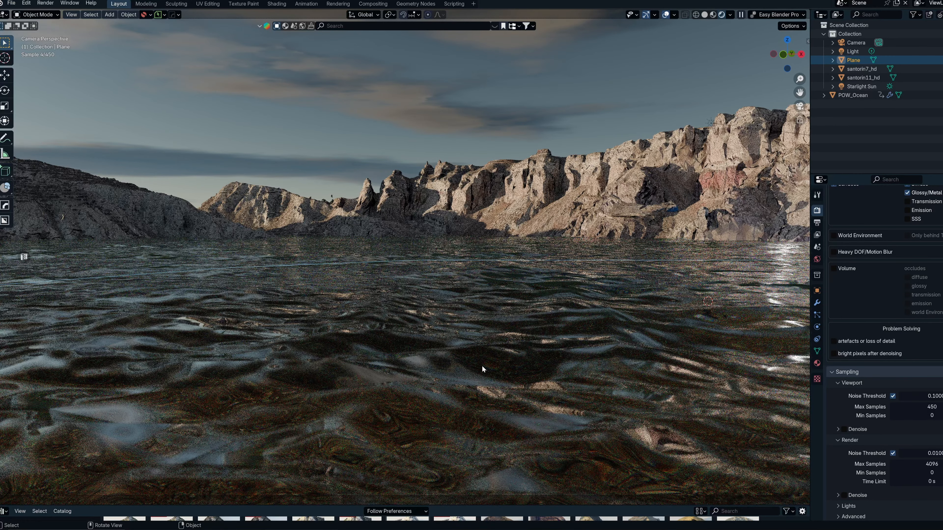
Enable Colorist Pro and set its viewport compositor to Camera, device to GPU and precision to Full
key(n)
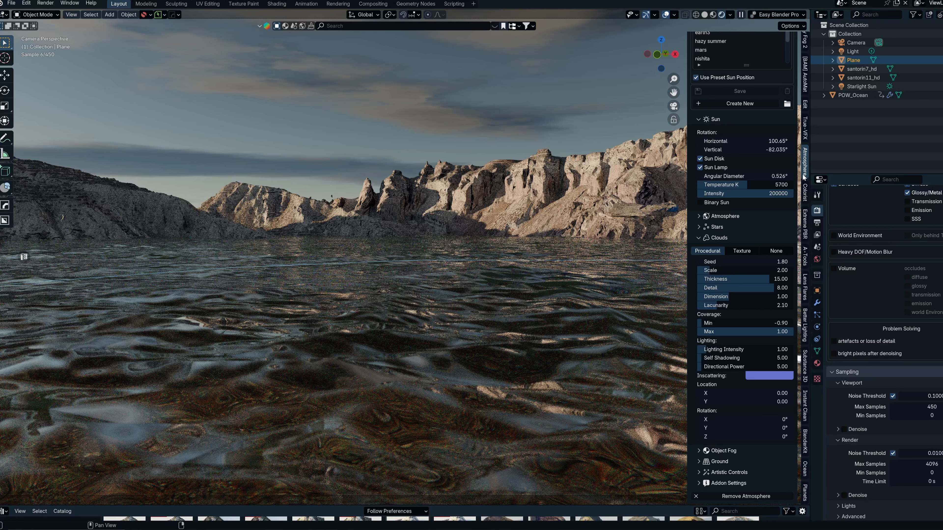
click(805, 191)
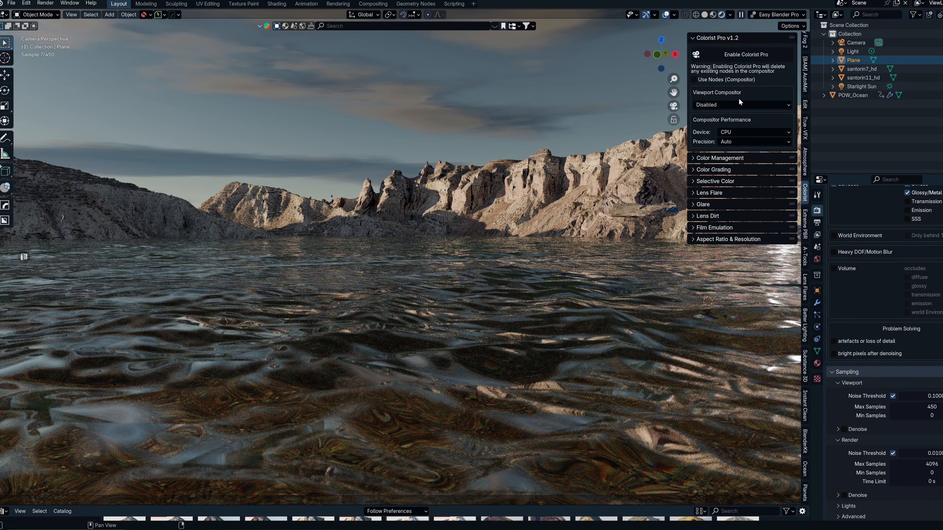
click(731, 54)
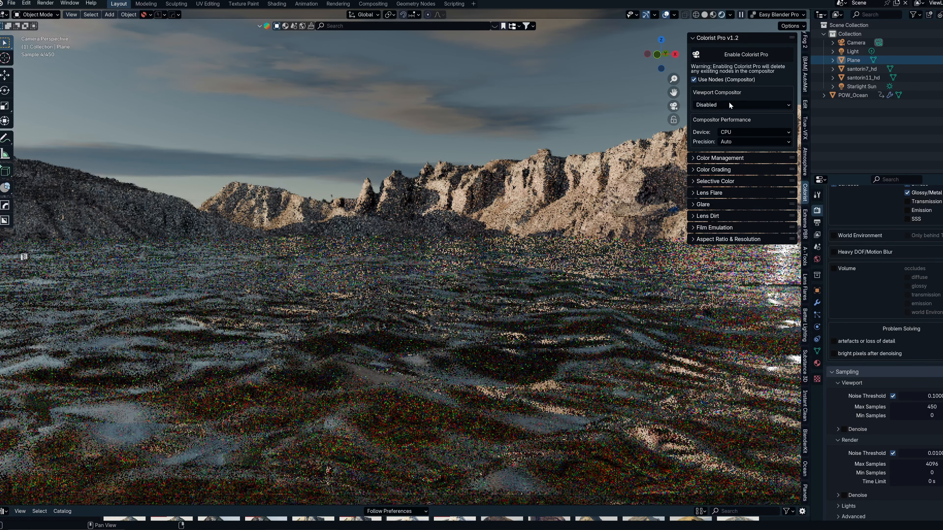
click(729, 104)
click(724, 123)
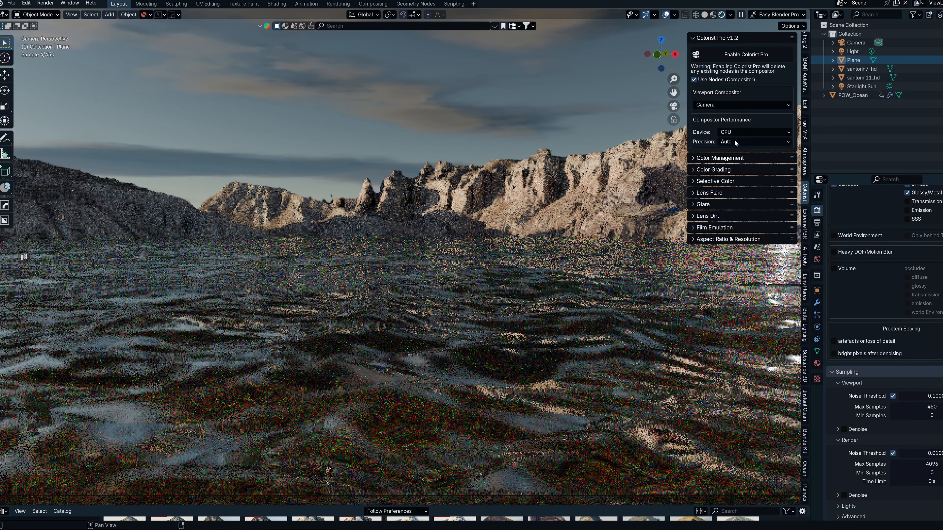
click(734, 141)
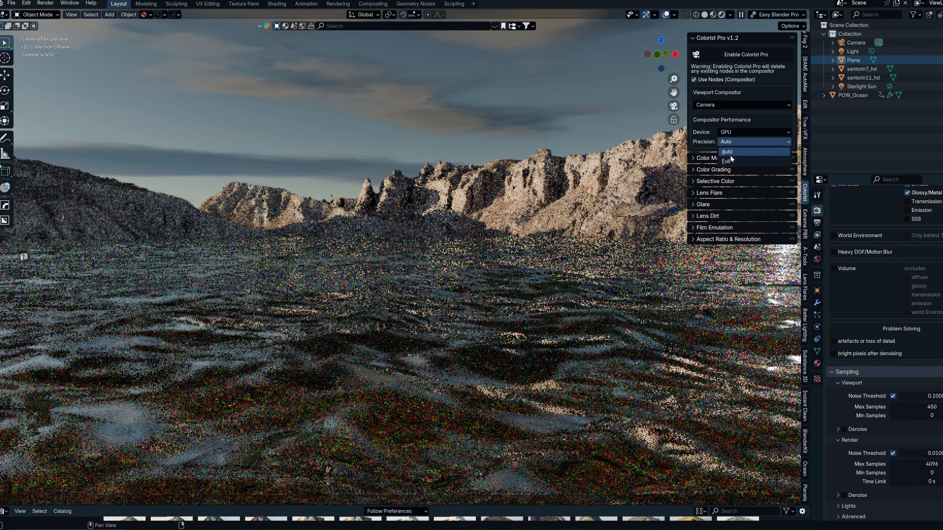
click(731, 155)
Apply the ACES sRGB color space preset in Colorist Pro and reset the LUT look
click(739, 158)
click(766, 187)
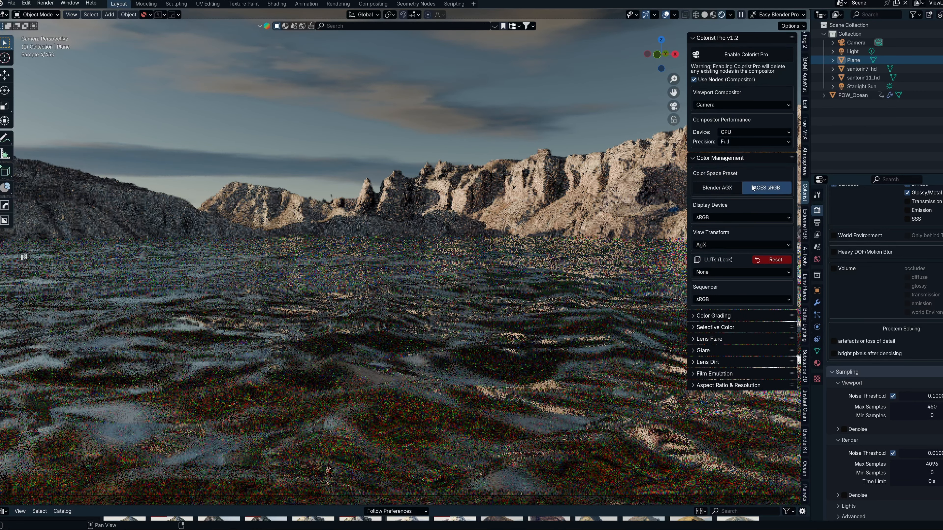
click(765, 260)
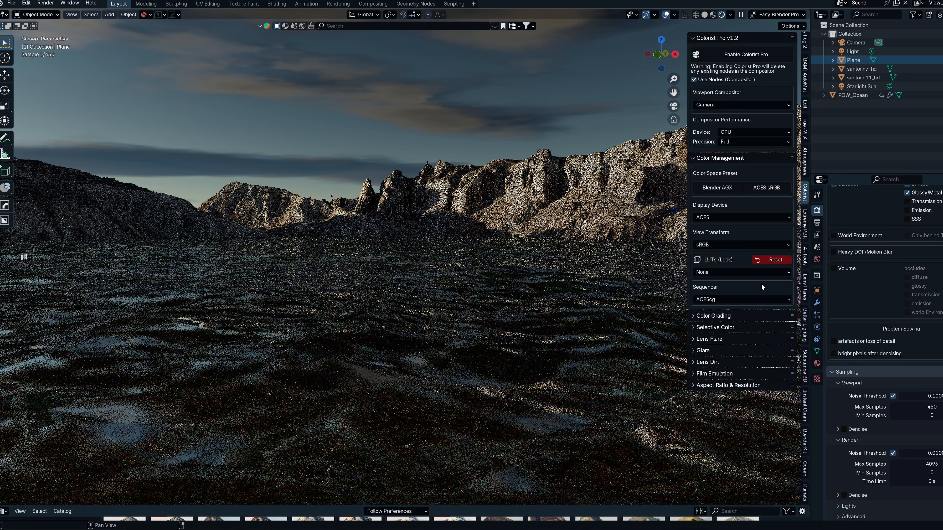
Try lowering the highlight tone to about -0.862 in the color grading settings
click(737, 315)
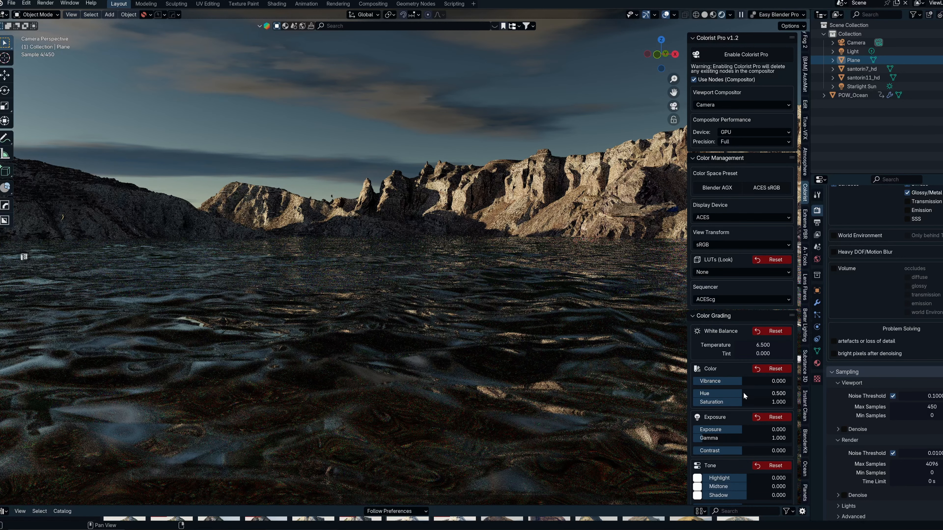
scroll(743, 415, down, 4)
drag(739, 407, 735, 407)
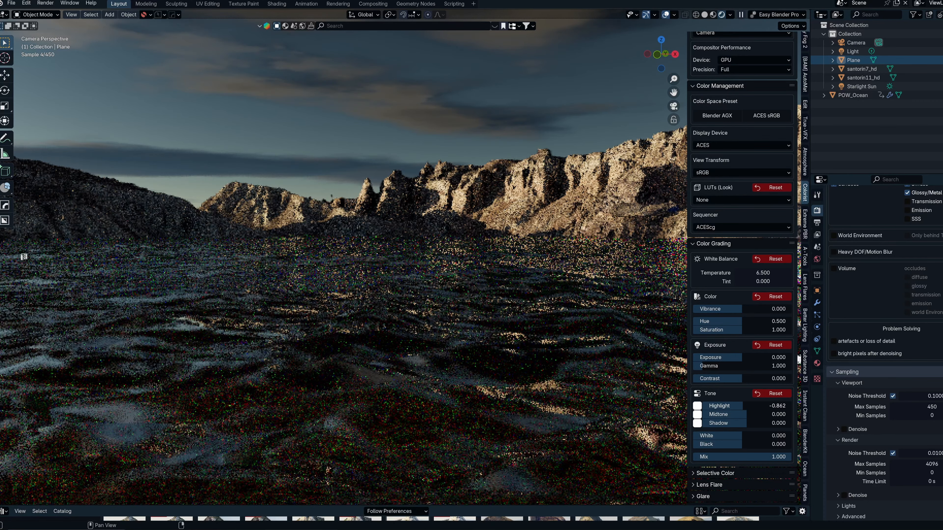
right_click(739, 407)
Set the glare opacities to 0.010 for bloom, 0.106 for streaks, 0.091 for sun beams and 0.029 for ghost
scroll(737, 450, down, 2)
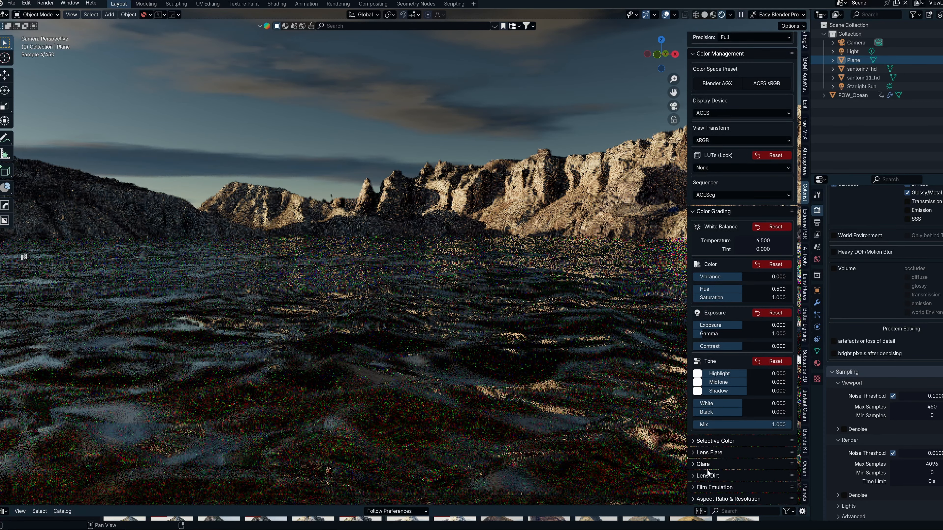
click(698, 465)
scroll(728, 453, down, 5)
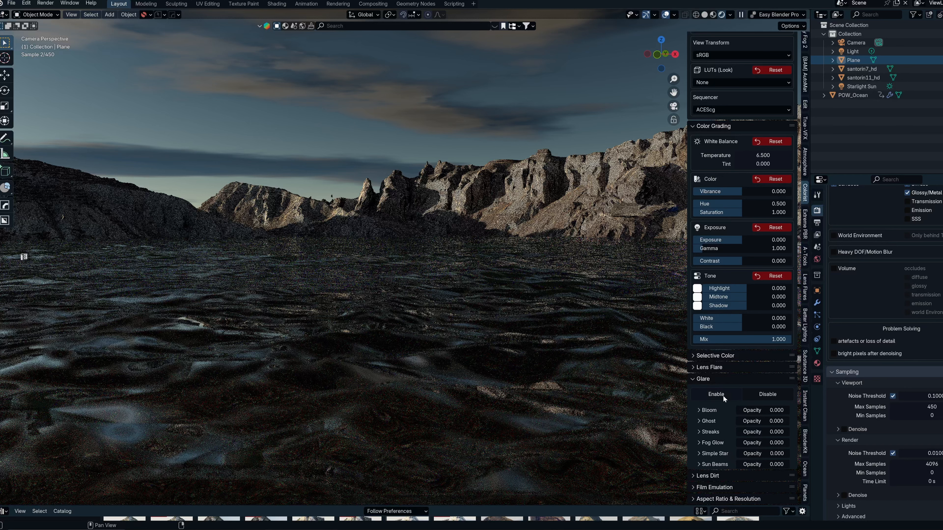
mouse_move(751, 409)
mouse_down()
mouse_move(739, 432)
mouse_move(747, 432)
mouse_up()
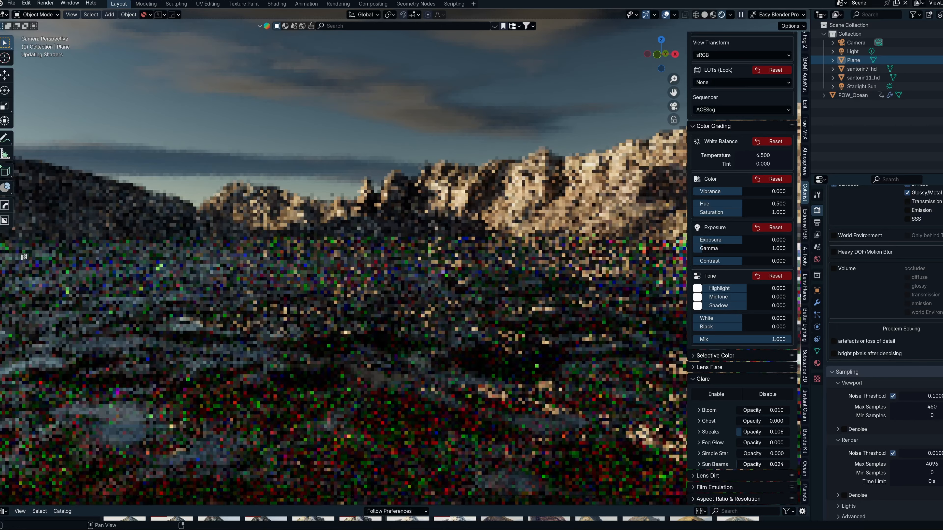
drag(737, 465, 741, 463)
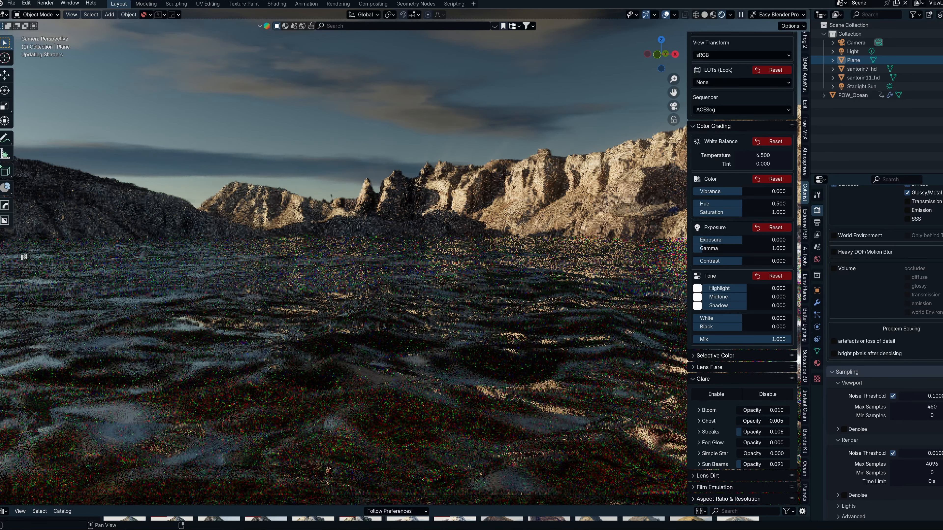
drag(737, 421, 738, 422)
key(n)
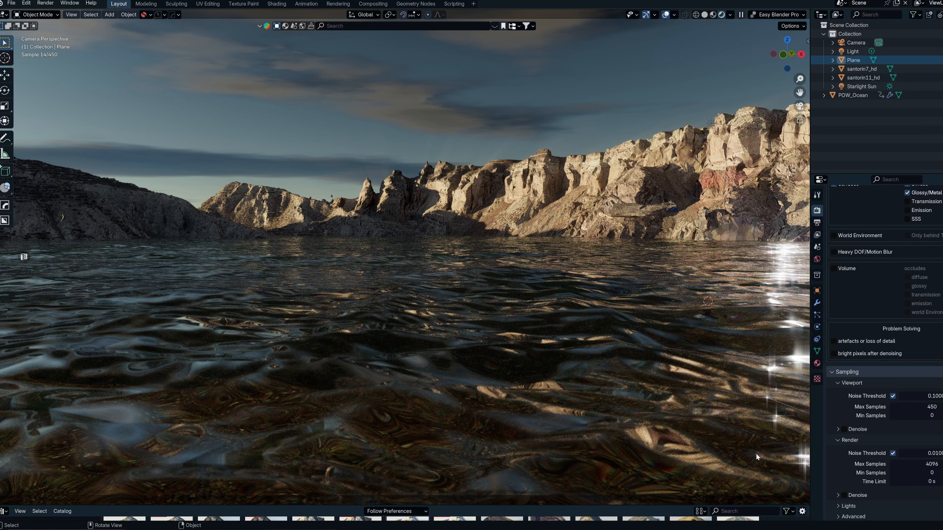
key(z)
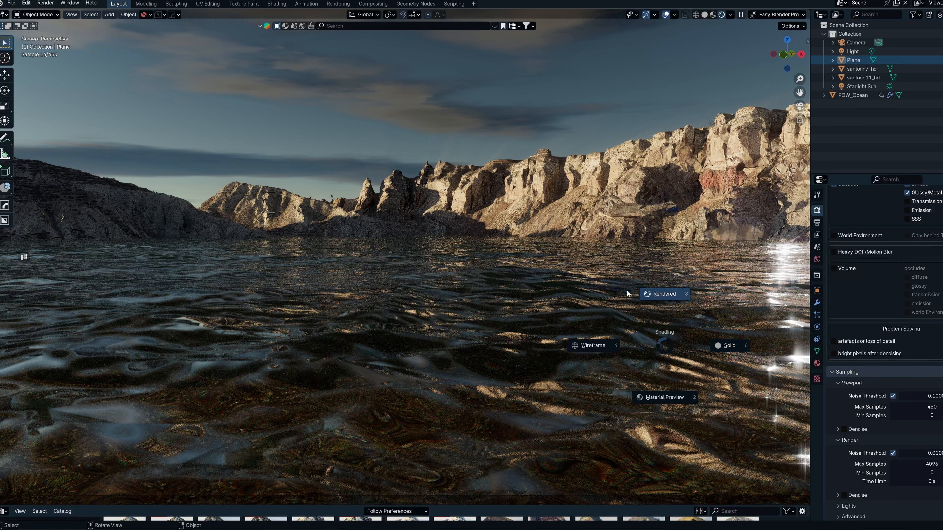
key(Escape)
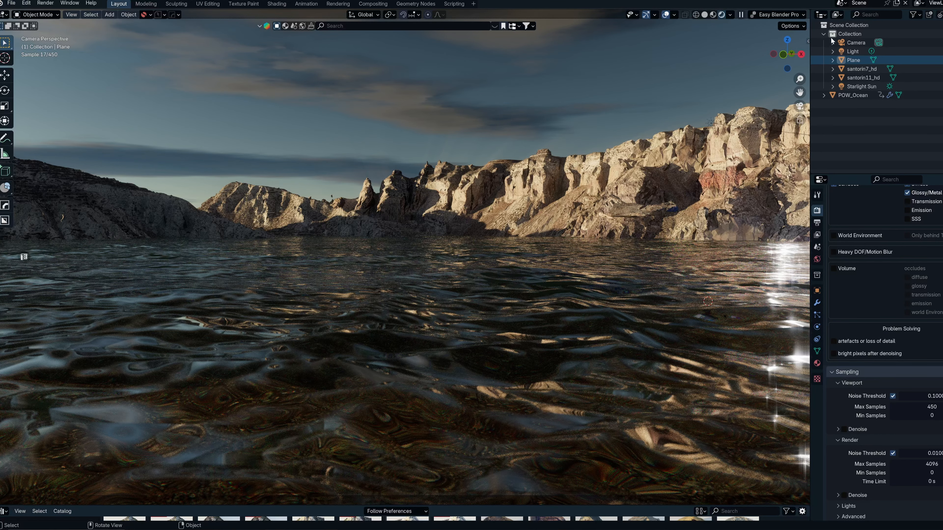
Select the camera and rotate it by a negative angle around the global Z axis
click(850, 42)
key(r)
key(z)
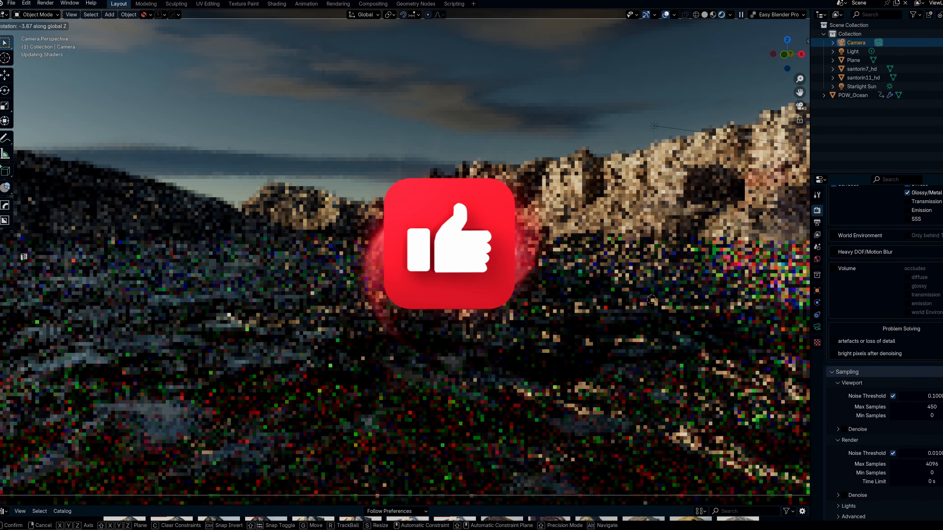
click(548, 297)
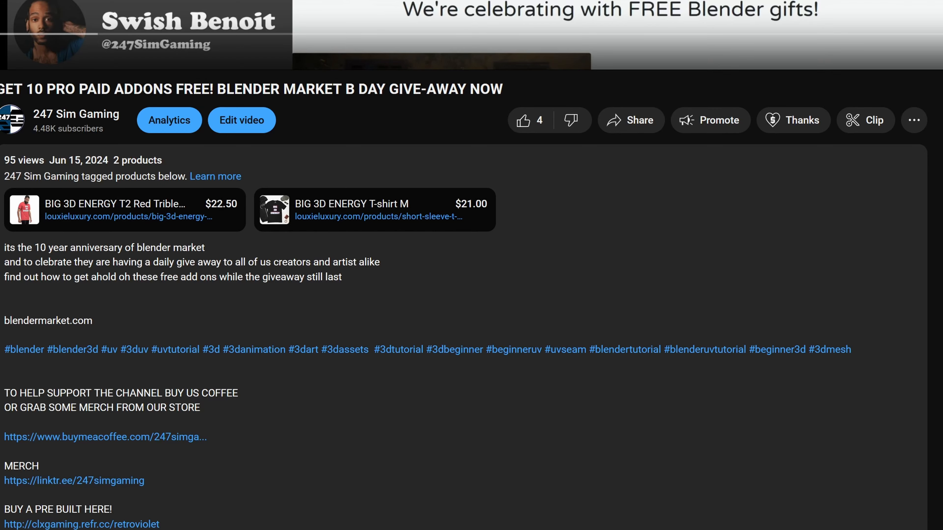
scroll(472, 265, down, 8)
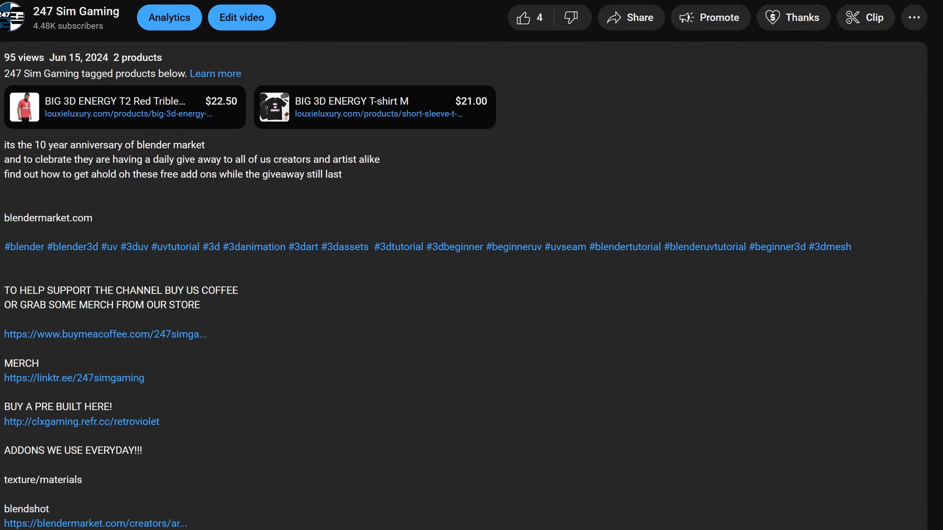
scroll(472, 265, down, 10)
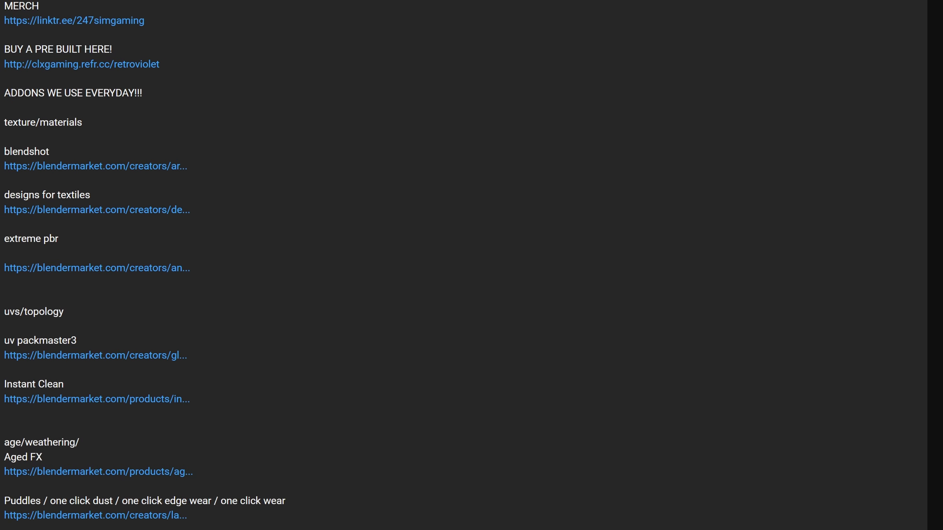
scroll(471, 265, down, 10)
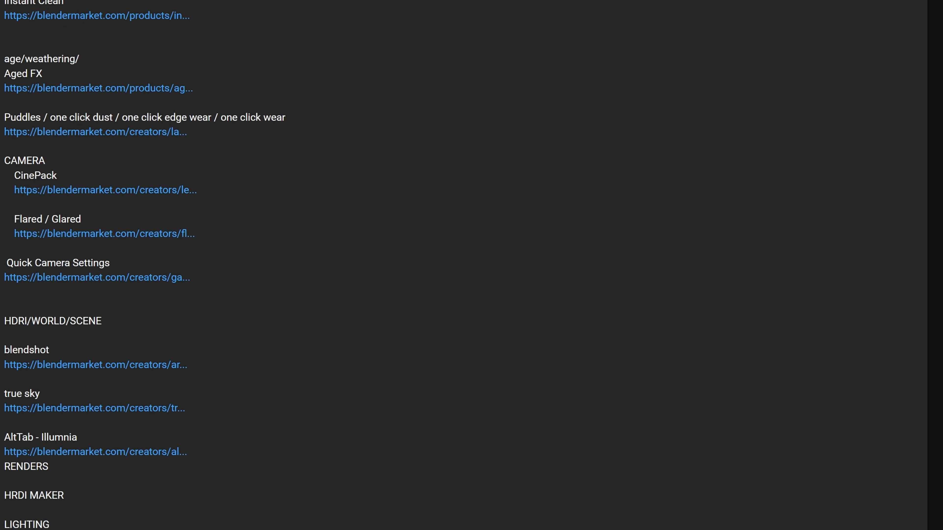
scroll(471, 266, down, 2)
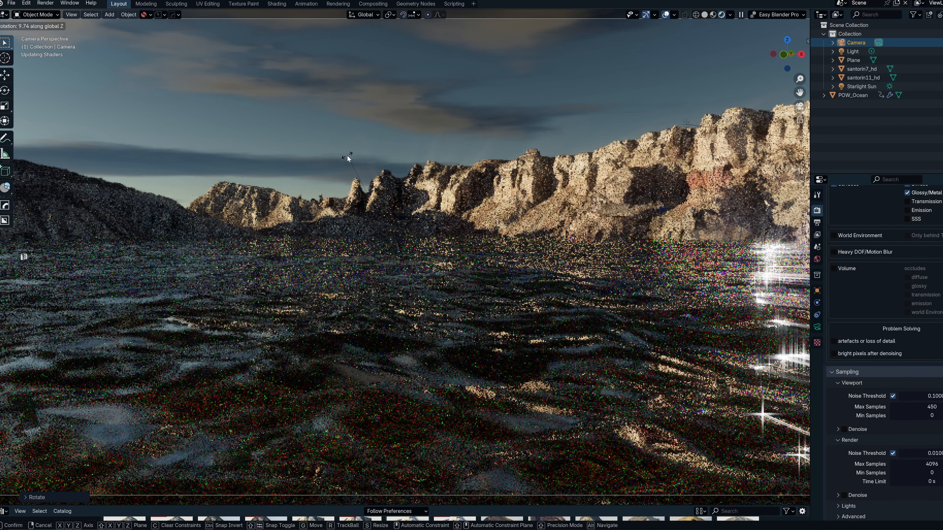
Rotate the camera about 9.74° around the global Z axis
click(348, 159)
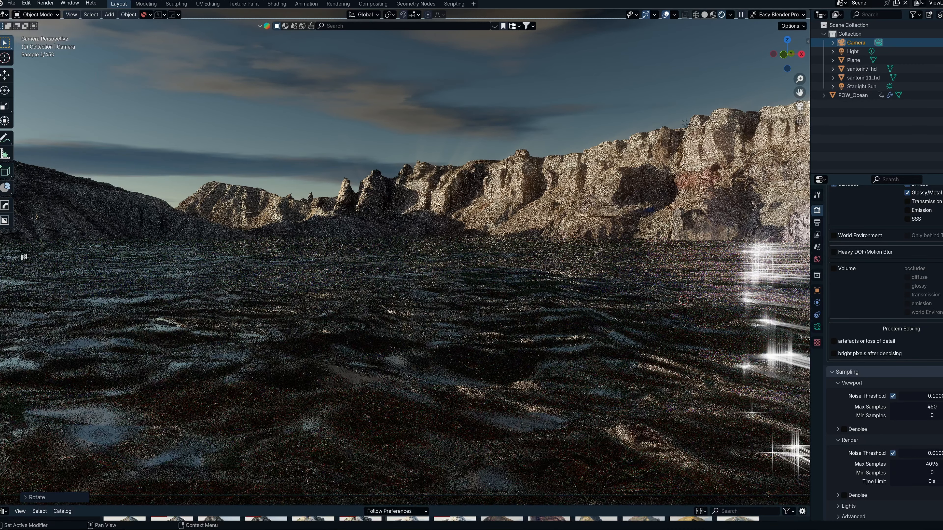
Set the streaks glare opacity to 0.077
key(n)
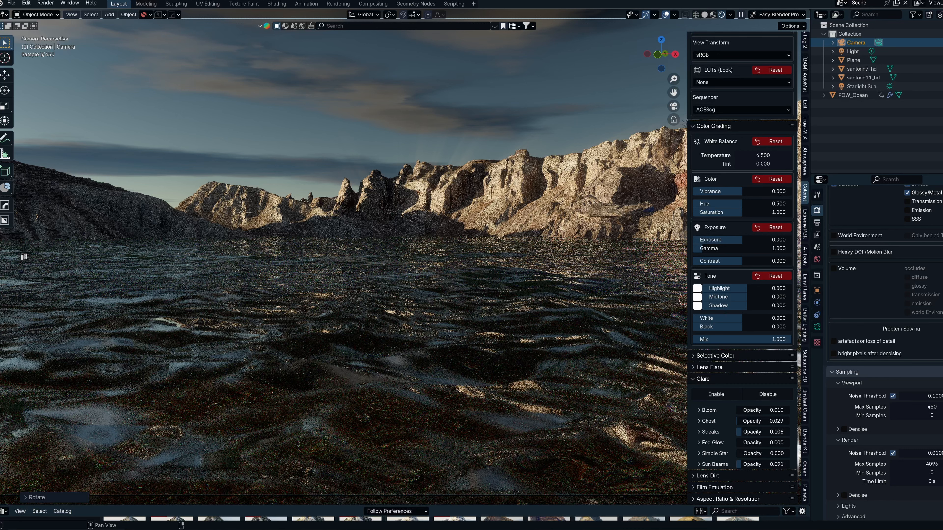
drag(742, 432, 741, 432)
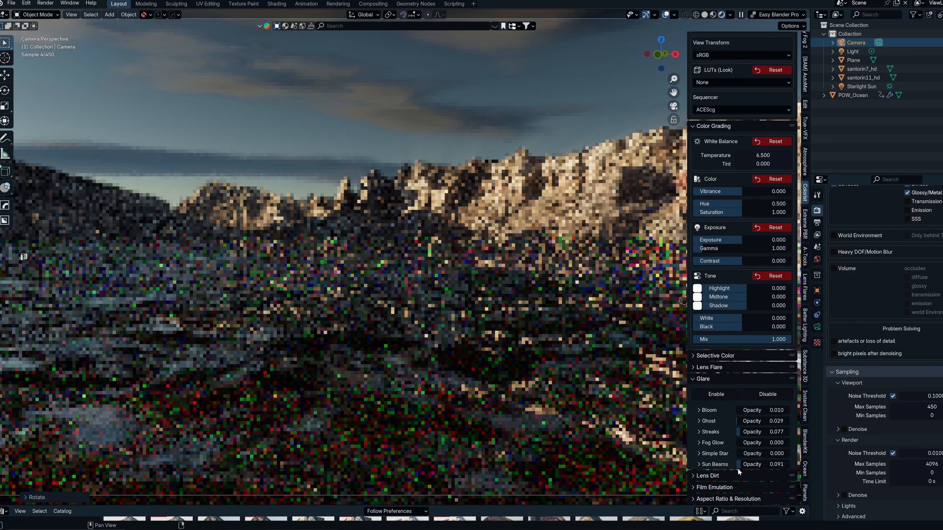